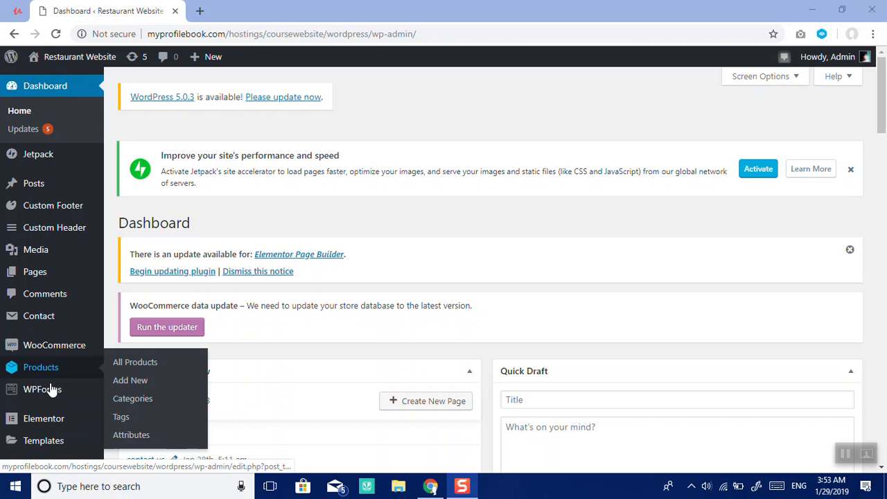
Step: Open the form for uploading a new plugin in .zip format to the site
{"action": "mouse_move", "coordinate": [52, 389]}
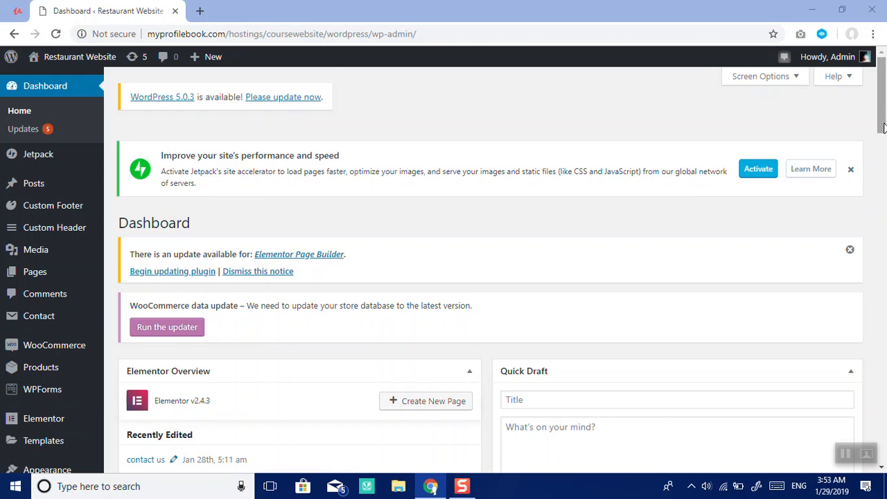
{"action": "scroll", "coordinate": [883, 127], "scroll_direction": "down", "scroll_amount": 2}
{"action": "mouse_move", "coordinate": [41, 413]}
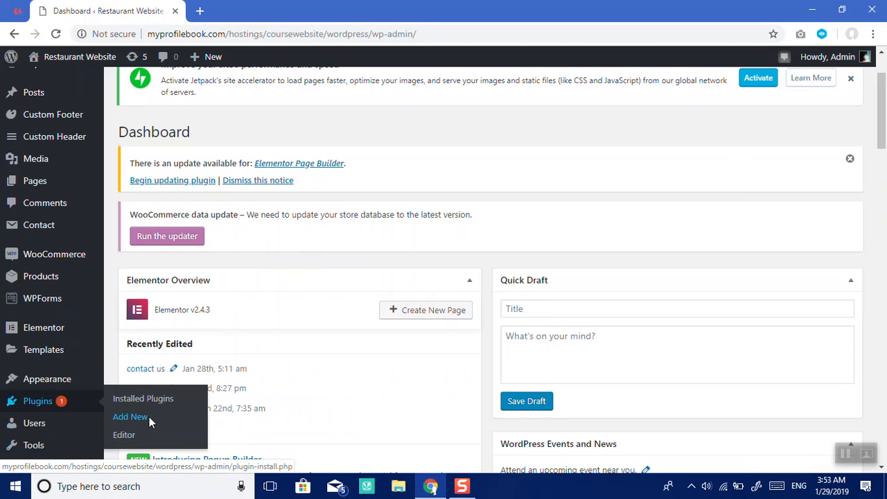
{"action": "left_click", "coordinate": [149, 416]}
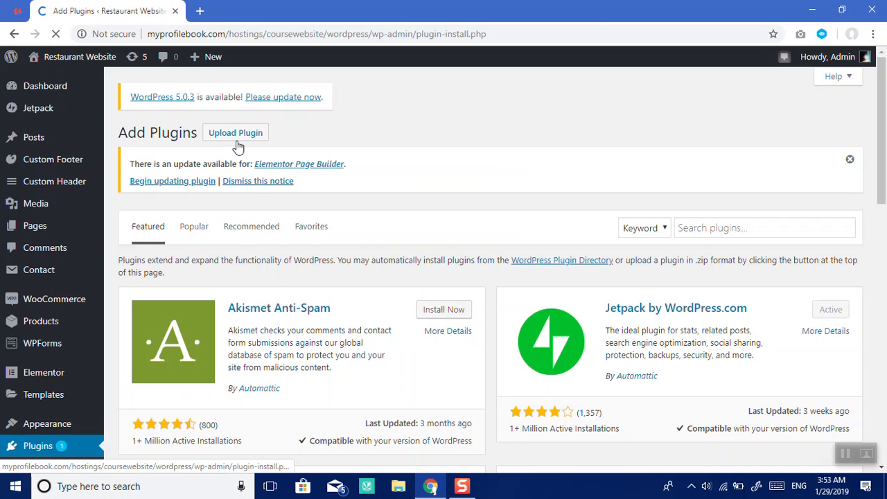
{"action": "left_click", "coordinate": [229, 140]}
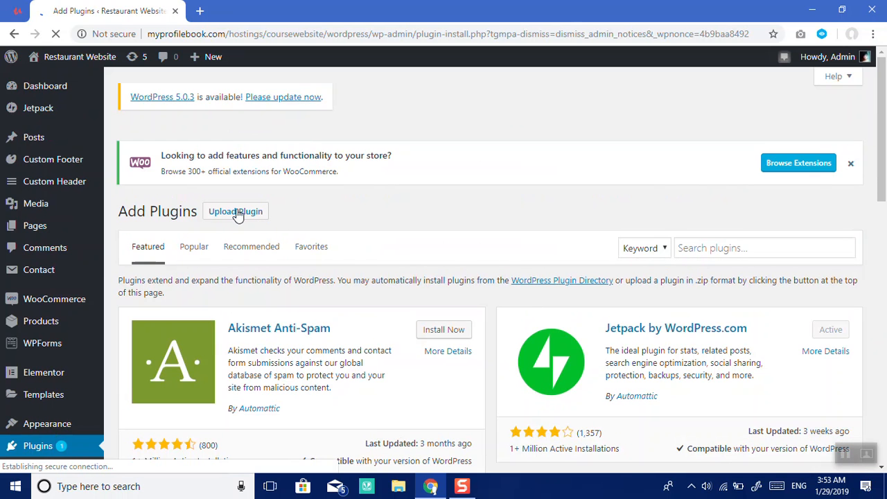
{"action": "left_click", "coordinate": [236, 213]}
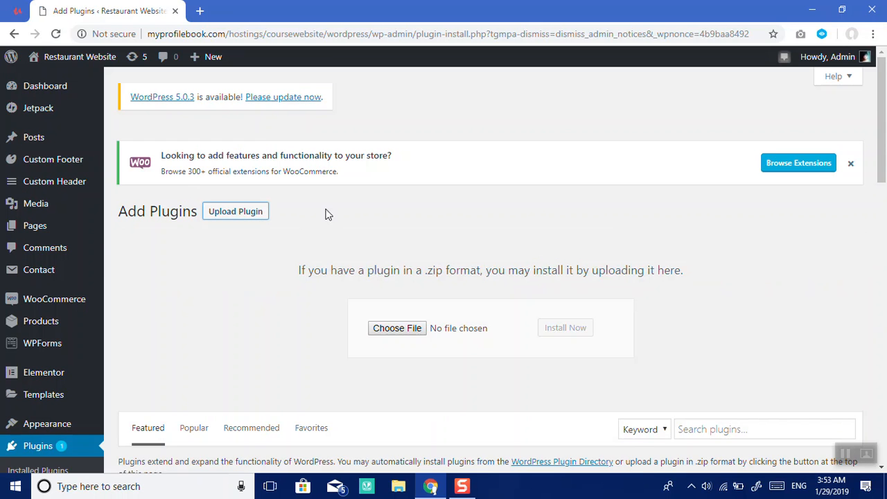
Step: Choose the chosen zip archive from the woocommerce-advanced-bulk-edit folder under Plugins on the work (F:) drive as the plugin file
{"action": "left_click", "coordinate": [397, 328]}
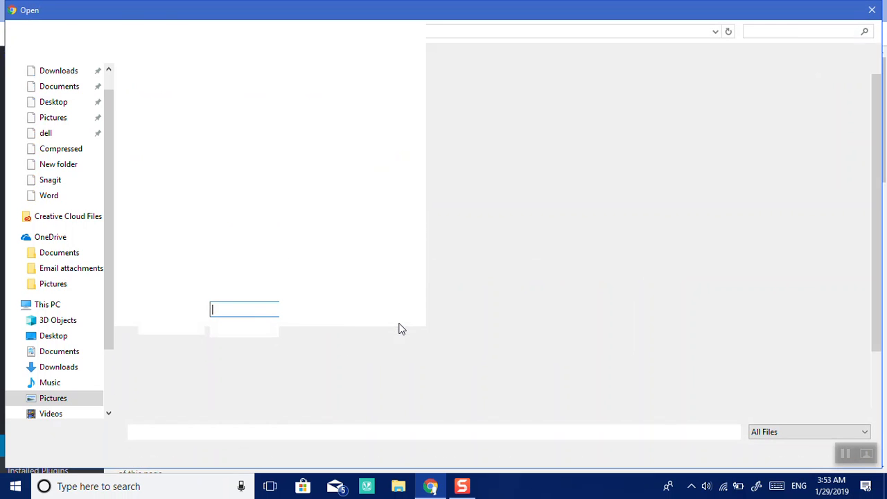
{"action": "scroll", "coordinate": [69, 360], "scroll_direction": "down", "scroll_amount": 2}
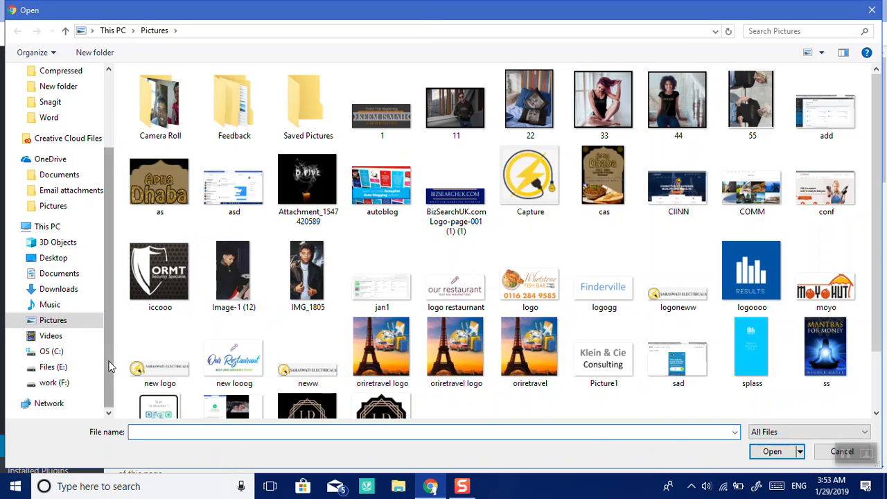
{"action": "left_click", "coordinate": [72, 384]}
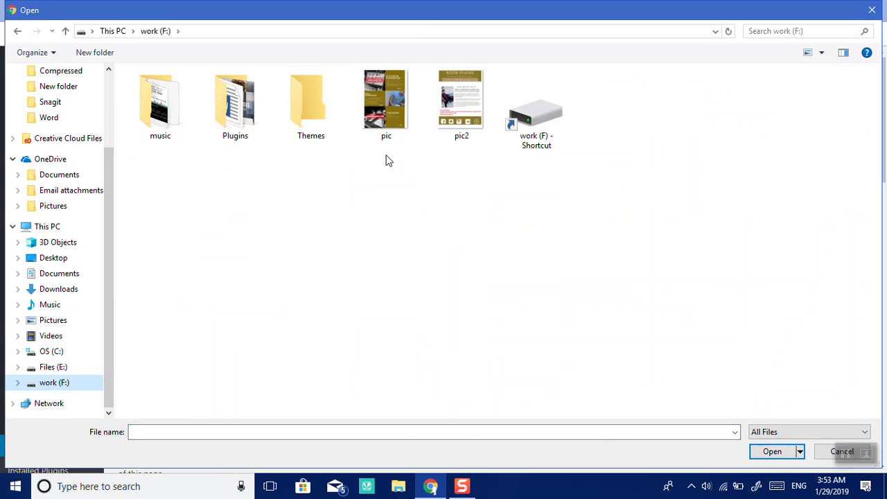
{"action": "left_click", "coordinate": [236, 117]}
{"action": "double_click", "coordinate": [236, 118]}
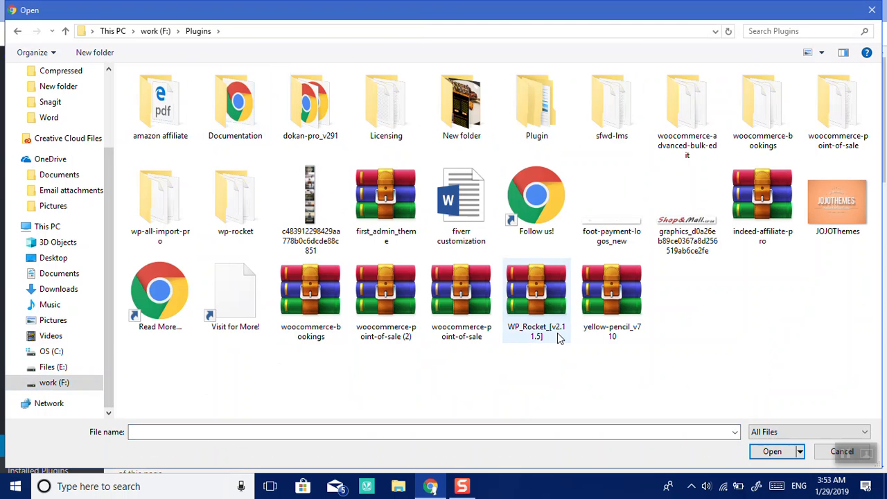
{"action": "double_click", "coordinate": [683, 92]}
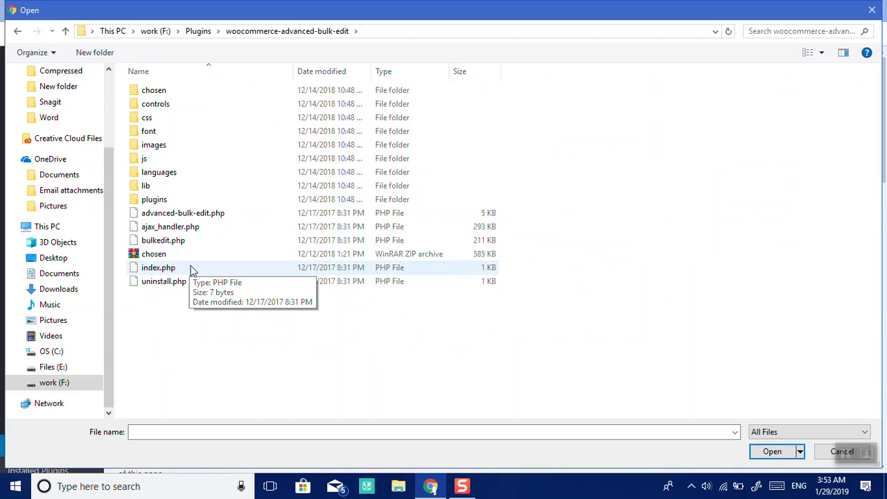
{"action": "left_click", "coordinate": [166, 255]}
{"action": "double_click", "coordinate": [167, 258]}
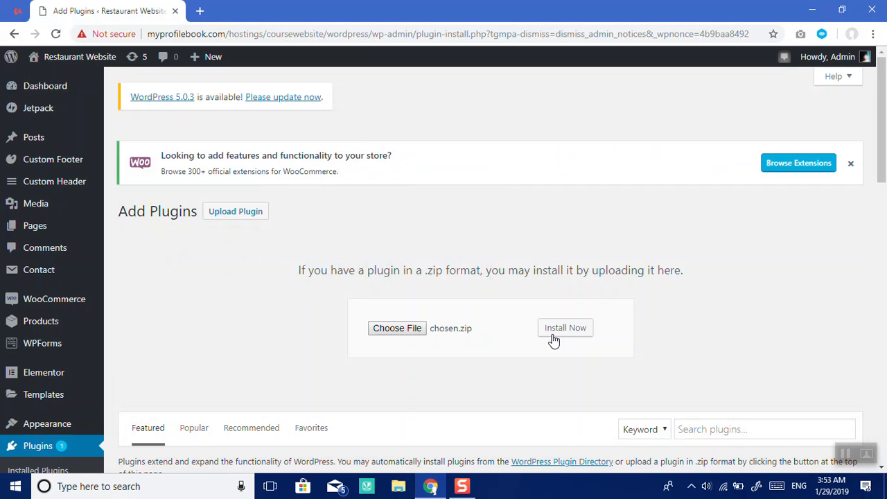
Step: Install the plugin from chosen.zip and activate it
{"action": "left_click", "coordinate": [564, 337]}
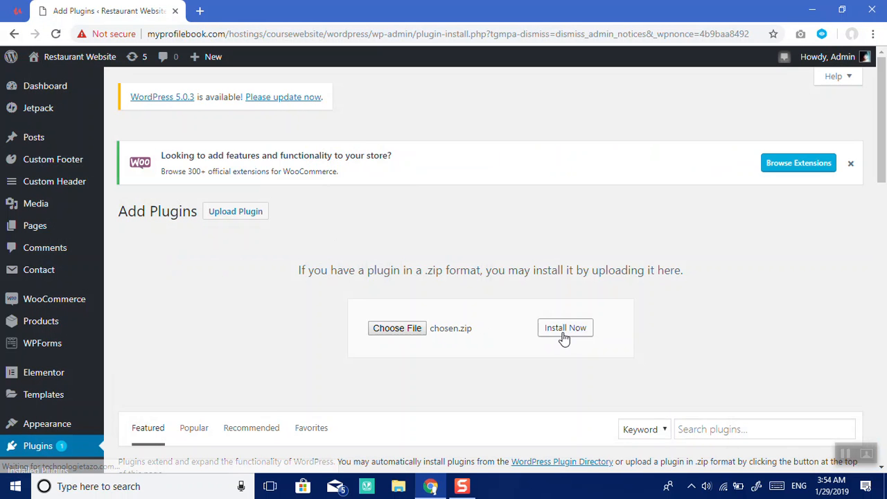
{"action": "left_click", "coordinate": [564, 338]}
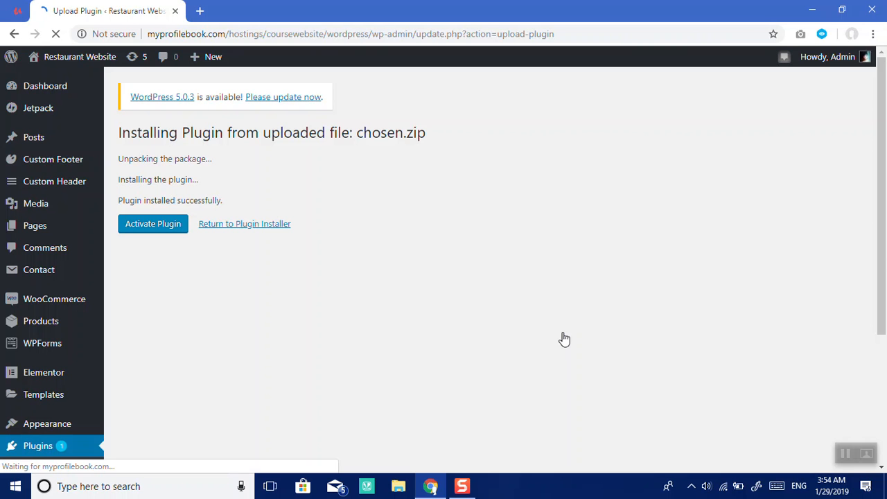
{"action": "left_click", "coordinate": [160, 233]}
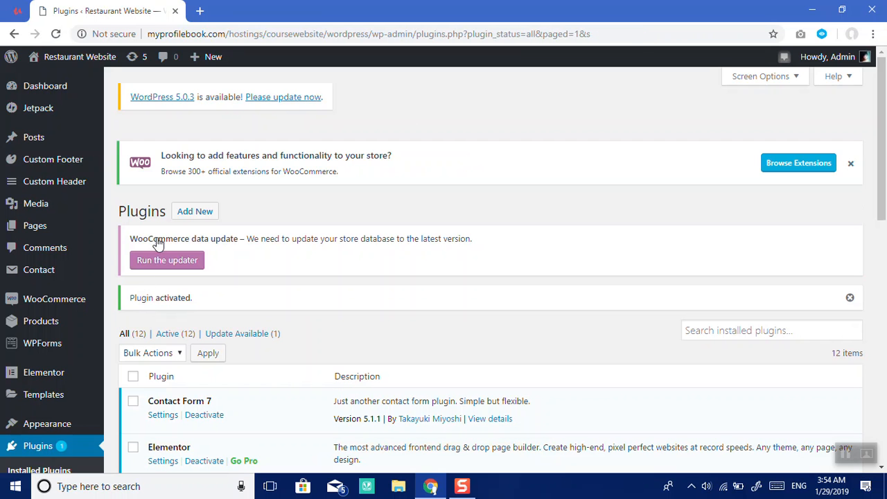
Step: Go to the Advanced Bulk Edit page for products and load the store's products, including variations, into the table
{"action": "mouse_move", "coordinate": [46, 326]}
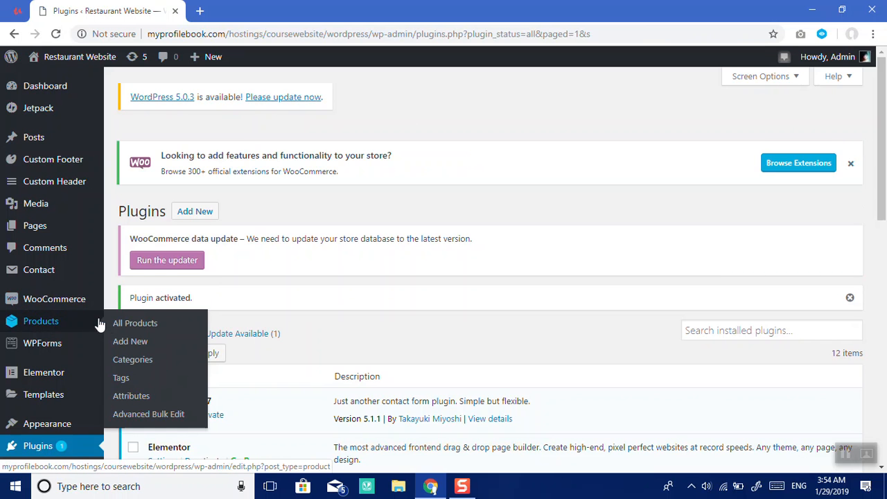
{"action": "left_click", "coordinate": [129, 341]}
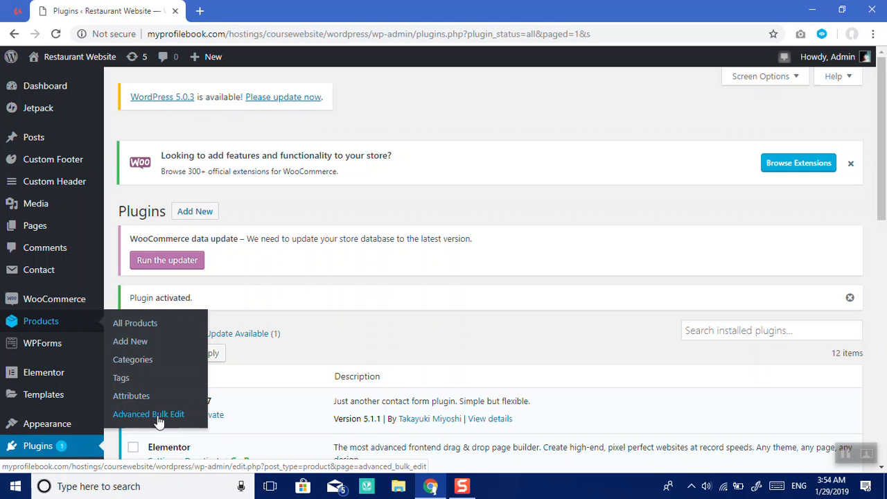
{"action": "left_click", "coordinate": [157, 415]}
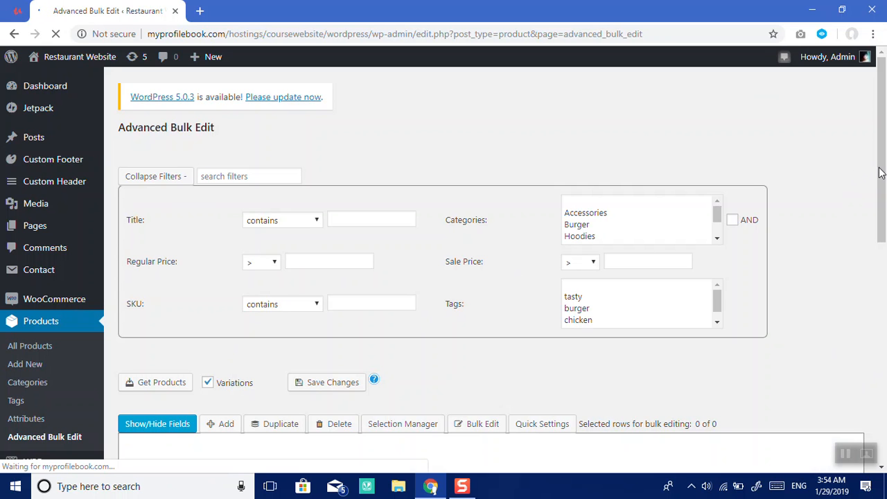
{"action": "scroll", "coordinate": [609, 284], "scroll_direction": "down", "scroll_amount": 1}
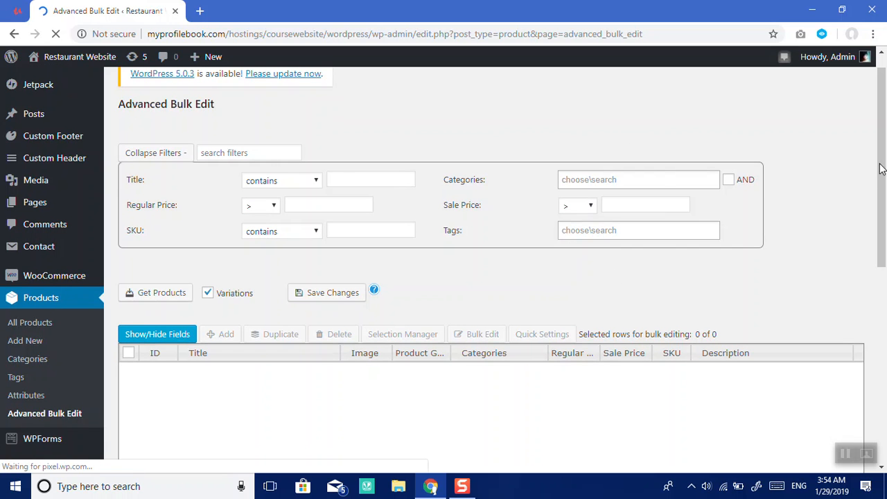
{"action": "left_click_drag", "start_coordinate": [881, 179], "coordinate": [881, 197]}
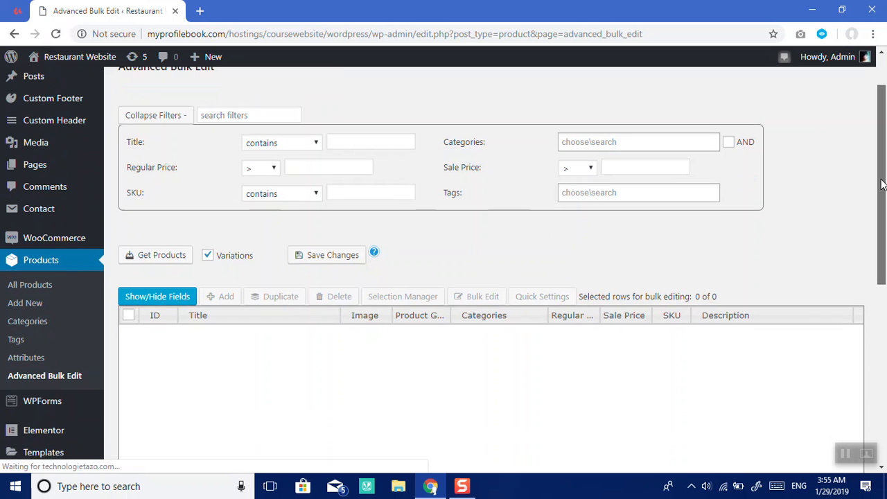
{"action": "left_click", "coordinate": [146, 255]}
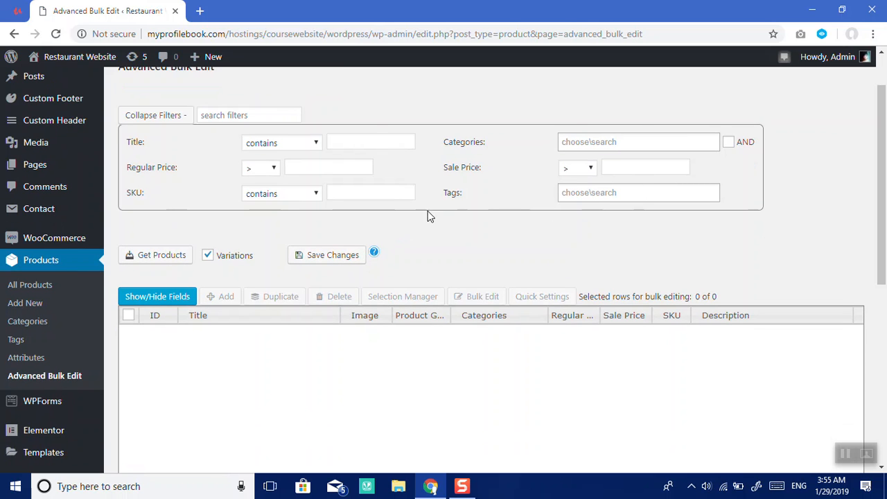
{"action": "left_click", "coordinate": [176, 258]}
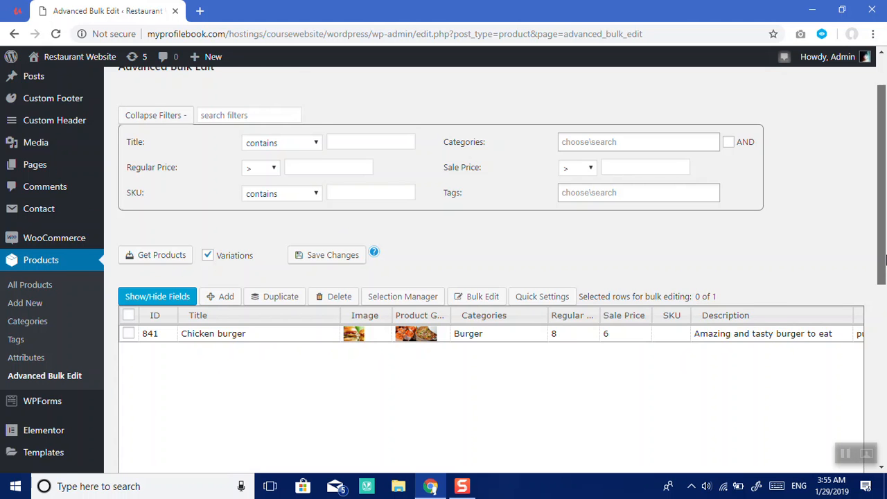
Step: Add 10 new products to the bulk edit table
{"action": "scroll", "coordinate": [390, 293], "scroll_direction": "down", "scroll_amount": 1}
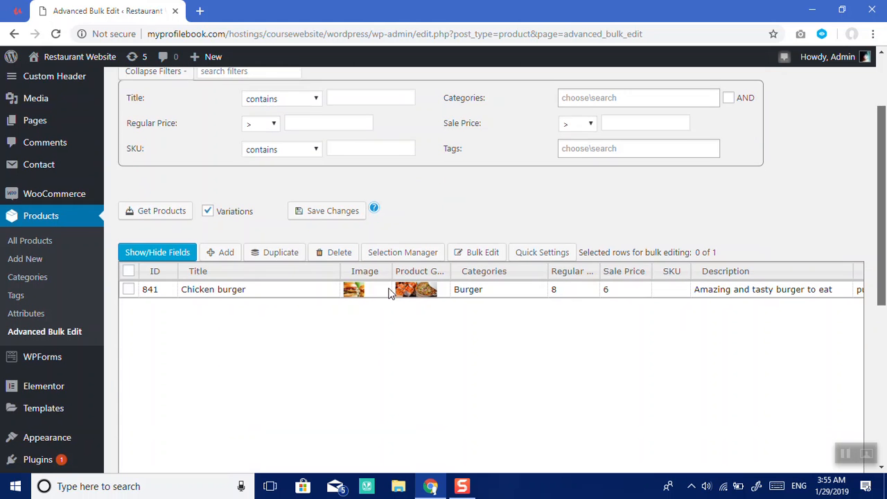
{"action": "left_click", "coordinate": [217, 254]}
{"action": "left_click", "coordinate": [267, 260]}
{"action": "double_click", "coordinate": [266, 257]}
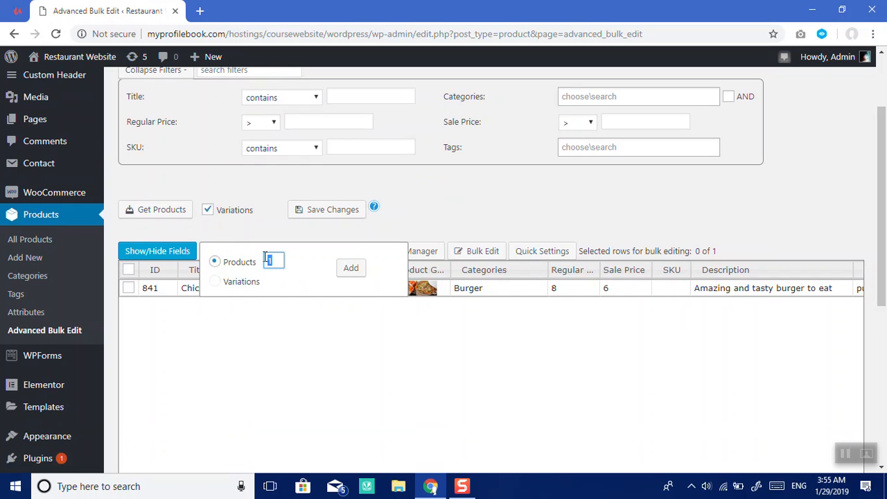
{"action": "type", "text": "10"}
{"action": "left_click", "coordinate": [352, 270]}
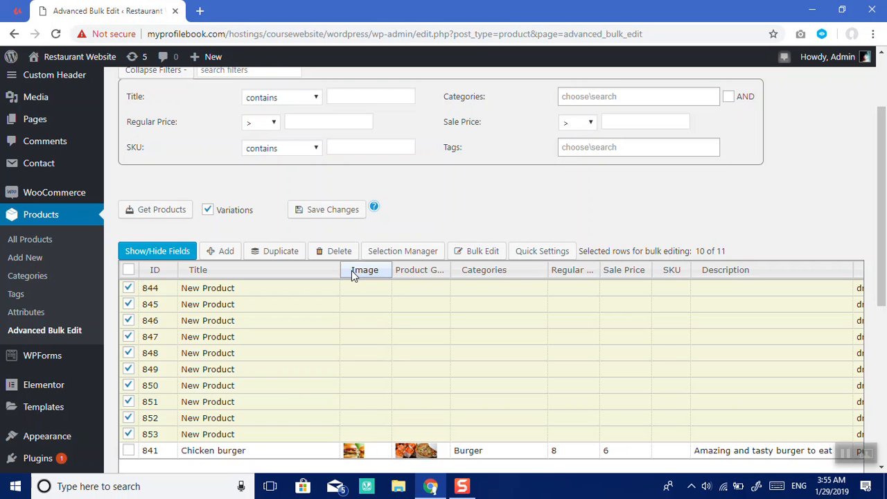
Step: Title the first two new products "veg burger" and "honey burger"
{"action": "left_click_drag", "start_coordinate": [884, 246], "coordinate": [886, 285]}
{"action": "double_click", "coordinate": [252, 226]}
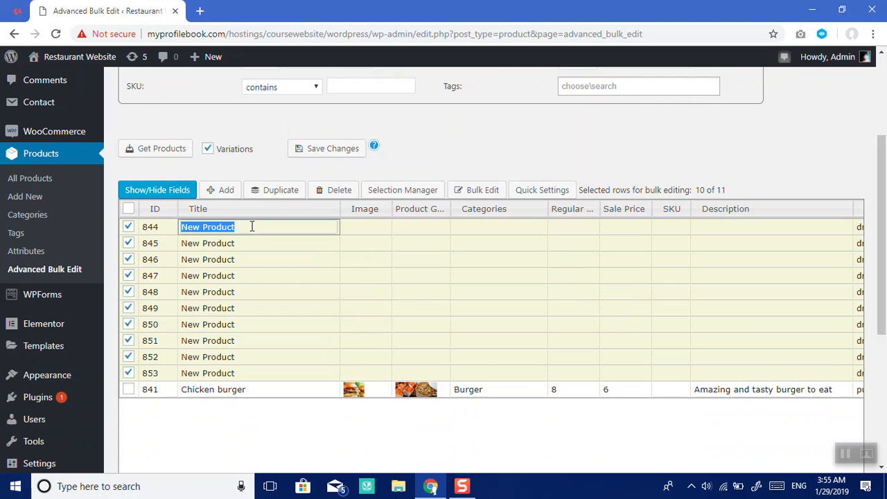
{"action": "type", "text": "Ve"}
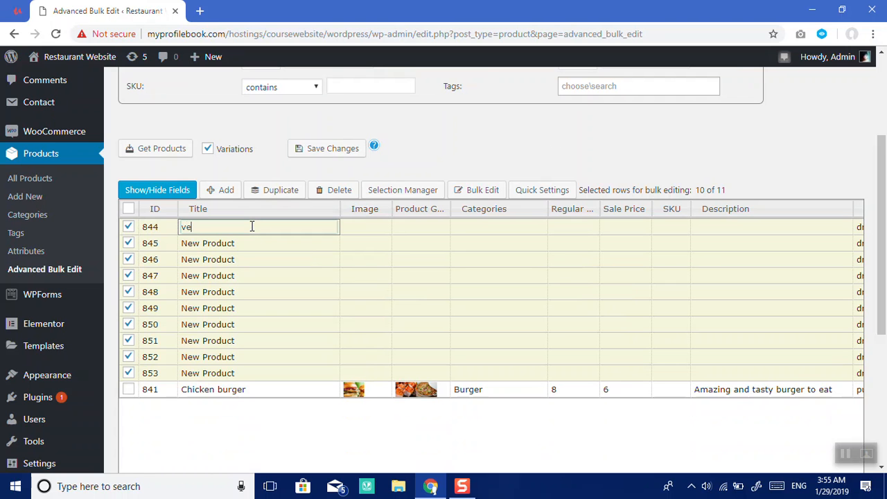
{"action": "type", "text": "g burger"}
{"action": "key", "text": "Return"}
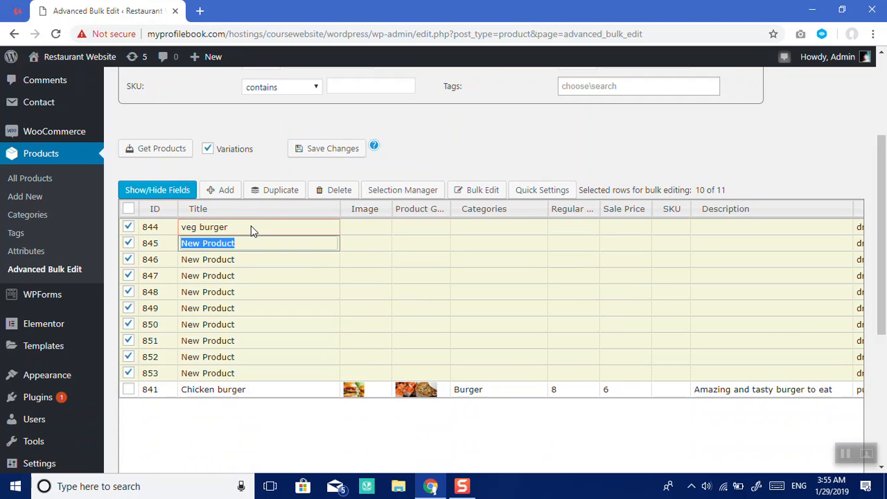
{"action": "type", "text": "honey burger"}
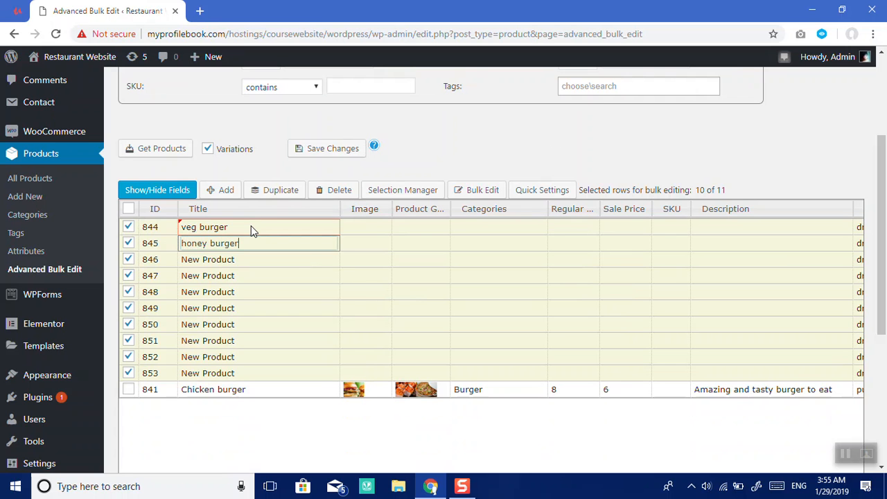
{"action": "key", "text": "Return"}
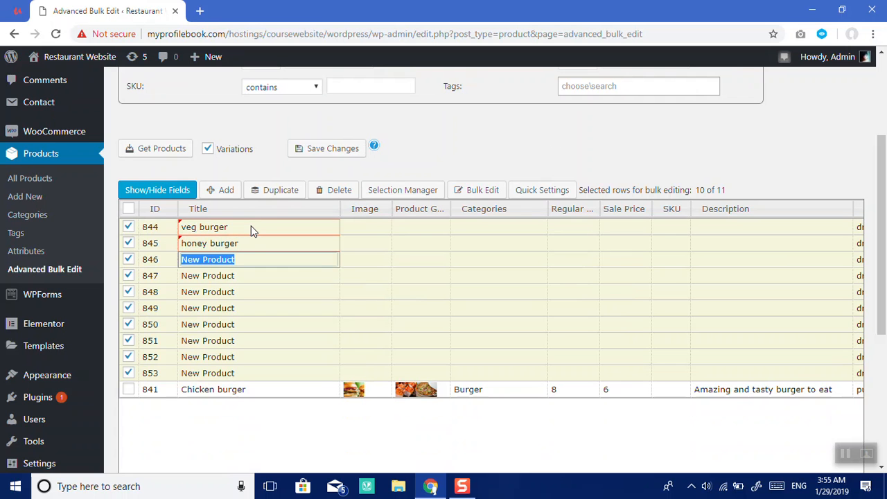
Step: Title the third and fourth new products "veg pizza" and "non veg pattice"
{"action": "type", "text": "veg pz"}
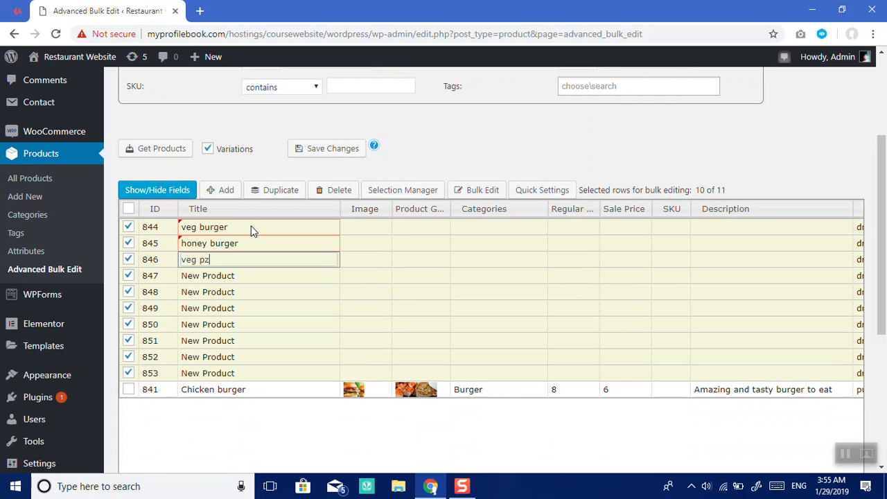
{"action": "key", "text": "BackSpace"}
{"action": "type", "text": "izza"}
{"action": "key", "text": "Return"}
{"action": "type", "text": "non"}
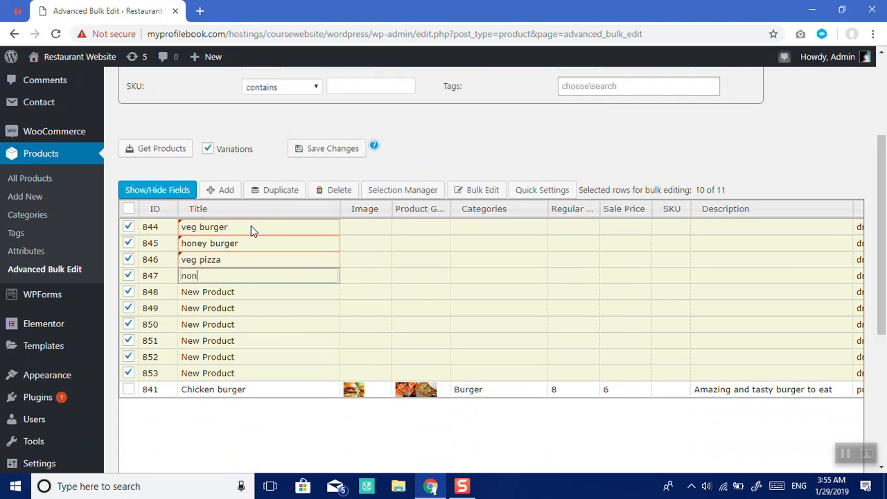
{"action": "type", "text": " veg pattice"}
{"action": "key", "text": "Return"}
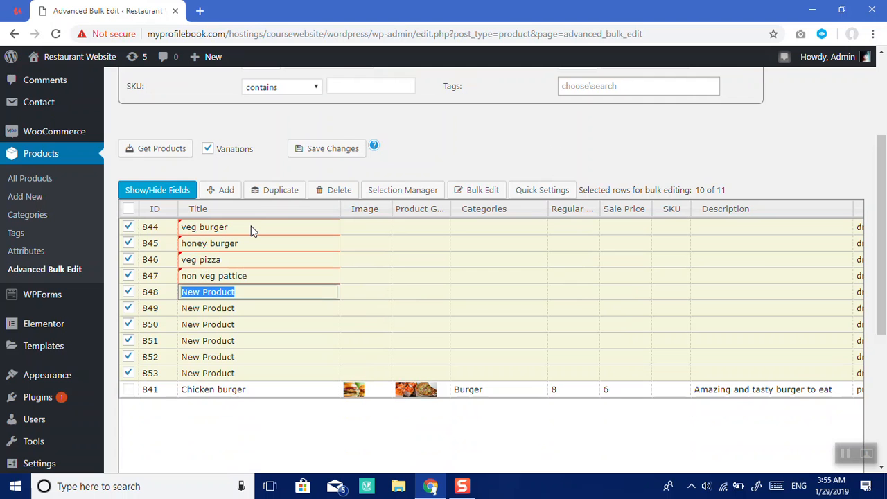
Step: Title the fifth and sixth new products "bakery food" and "amazing food"
{"action": "type", "text": "baker"}
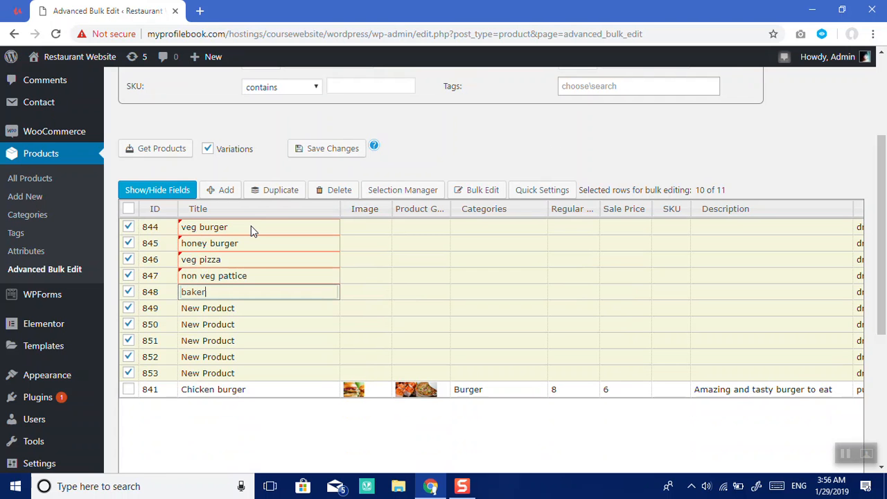
{"action": "type", "text": "y food"}
{"action": "key", "text": "Return"}
{"action": "type", "text": "amazing food"}
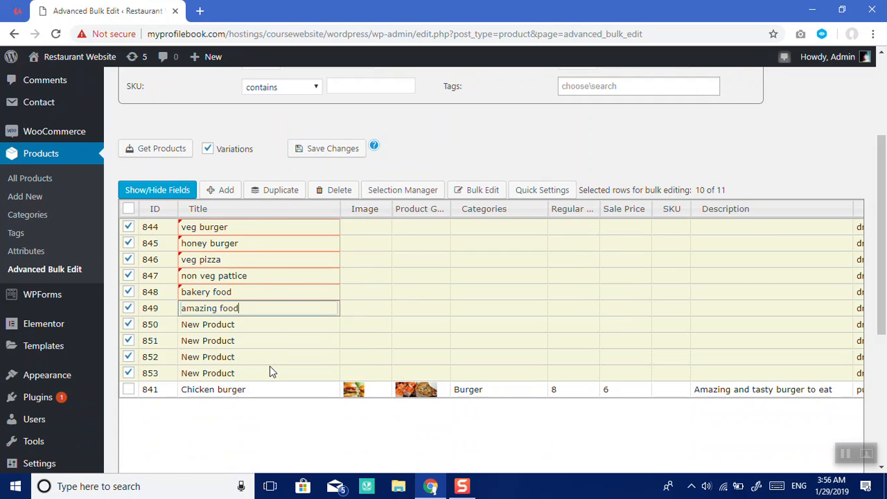
Step: Set the veg burger's product image to the 853x480 brussels hotel restaurant photo from the media library
{"action": "left_click", "coordinate": [368, 226]}
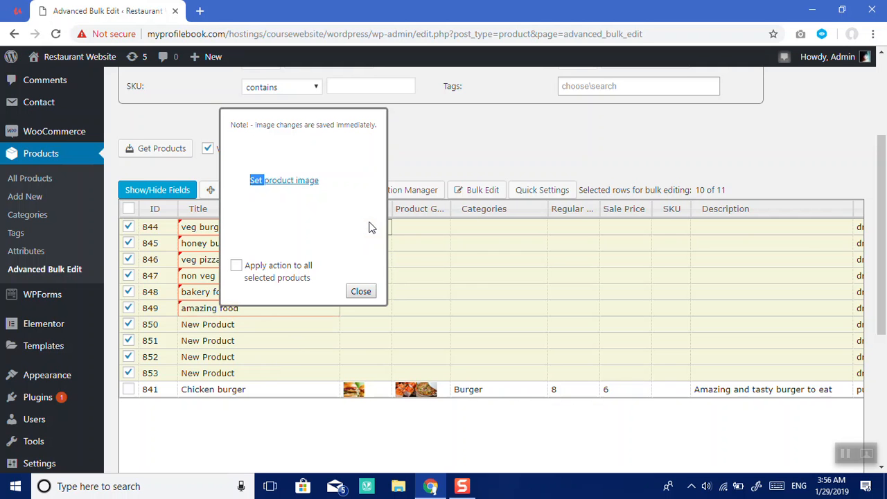
{"action": "left_click", "coordinate": [288, 181]}
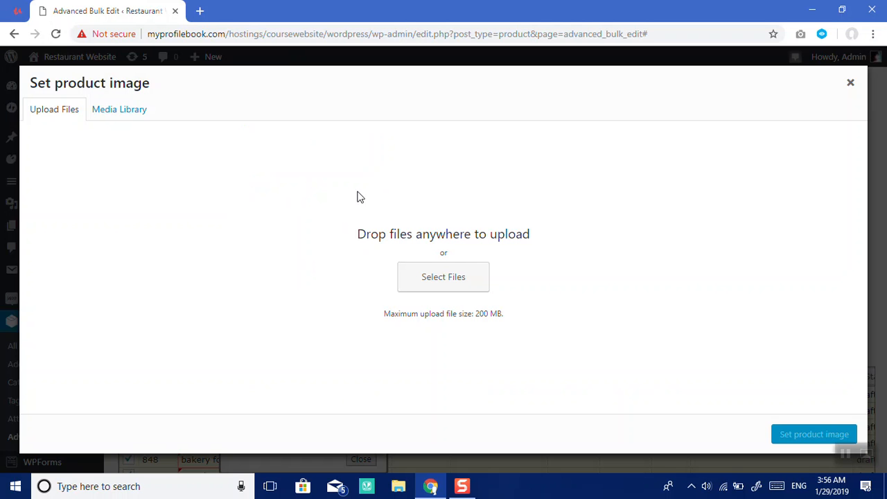
{"action": "left_click", "coordinate": [122, 109]}
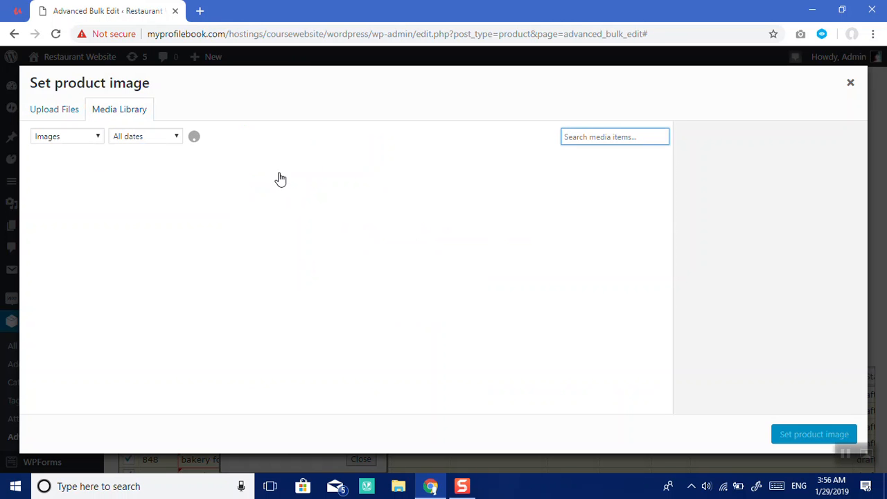
{"action": "left_click", "coordinate": [321, 286]}
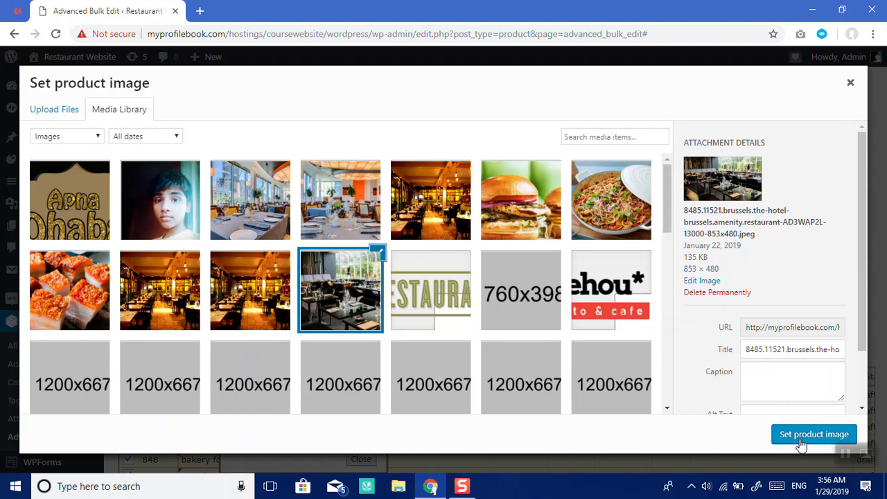
{"action": "left_click", "coordinate": [786, 429]}
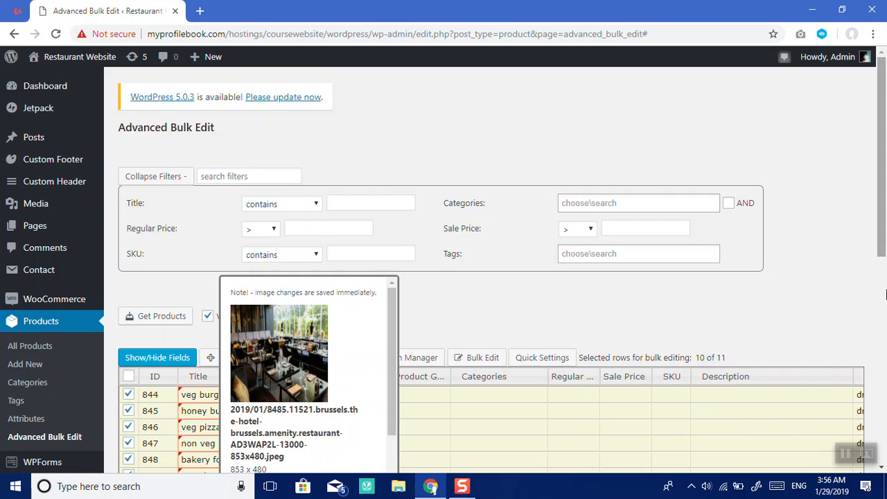
{"action": "scroll", "coordinate": [452, 352], "scroll_direction": "down", "scroll_amount": 2}
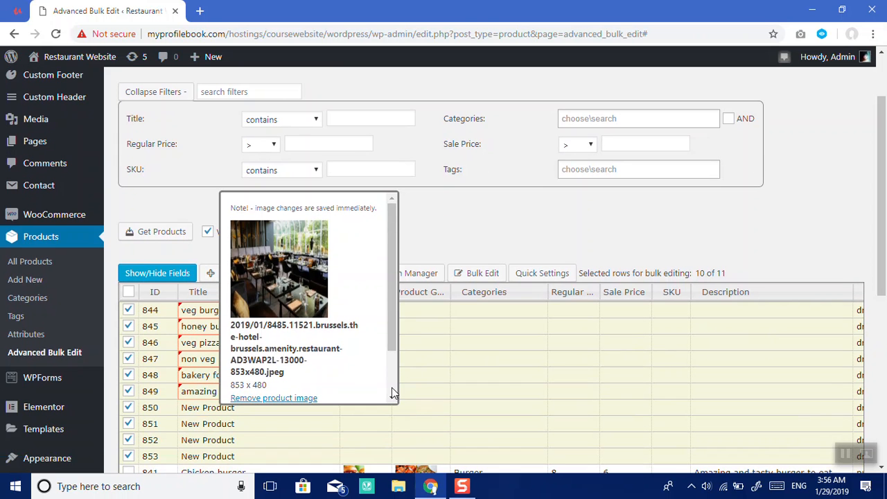
{"action": "scroll", "coordinate": [392, 388], "scroll_direction": "down", "scroll_amount": 2}
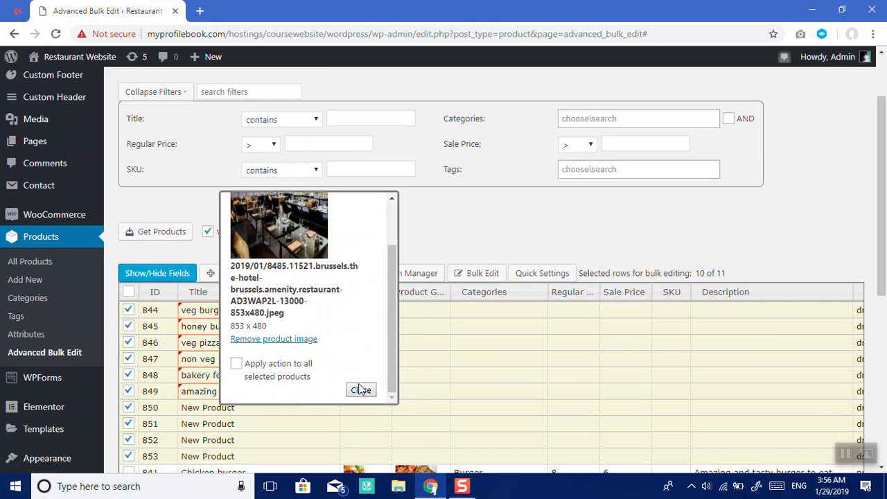
{"action": "left_click", "coordinate": [361, 391]}
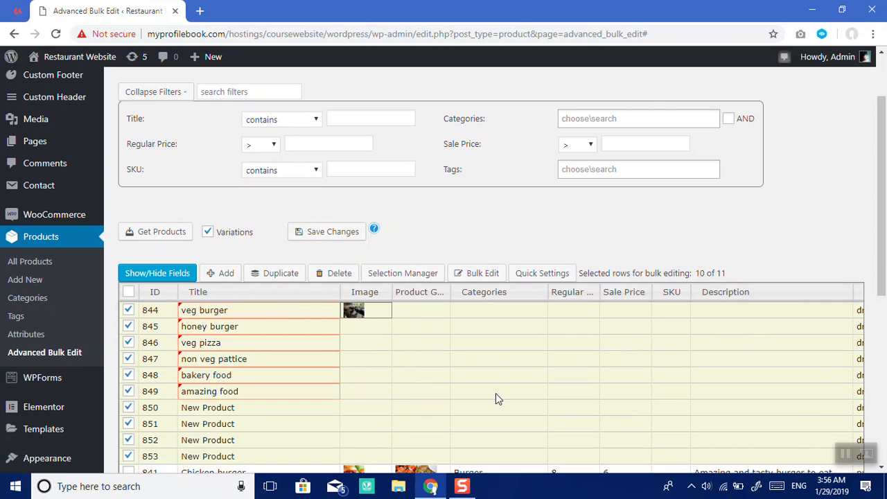
Step: Create a new product category named "pizza" from the veg burger's category choices
{"action": "left_click", "coordinate": [495, 312]}
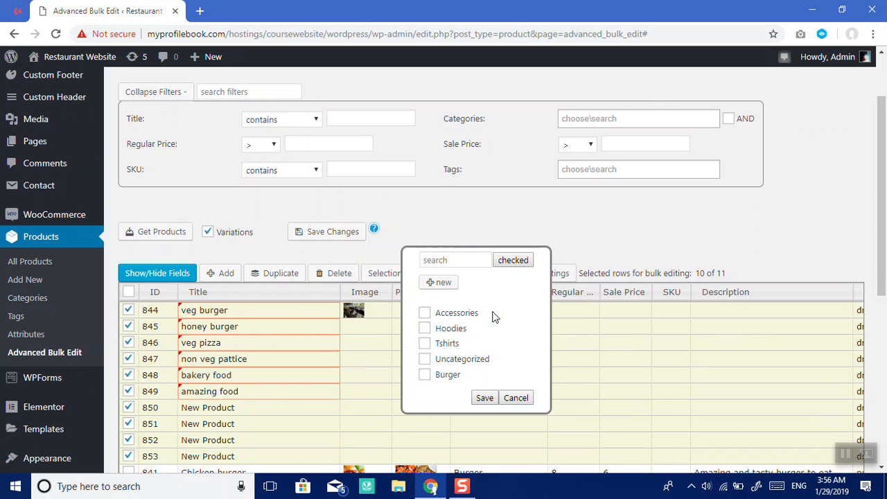
{"action": "left_click", "coordinate": [462, 313]}
{"action": "left_click", "coordinate": [447, 285]}
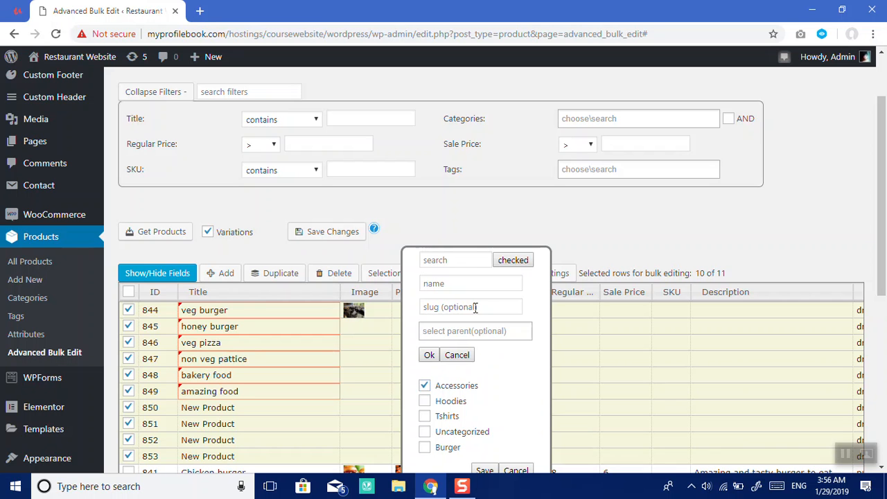
{"action": "left_click", "coordinate": [459, 356]}
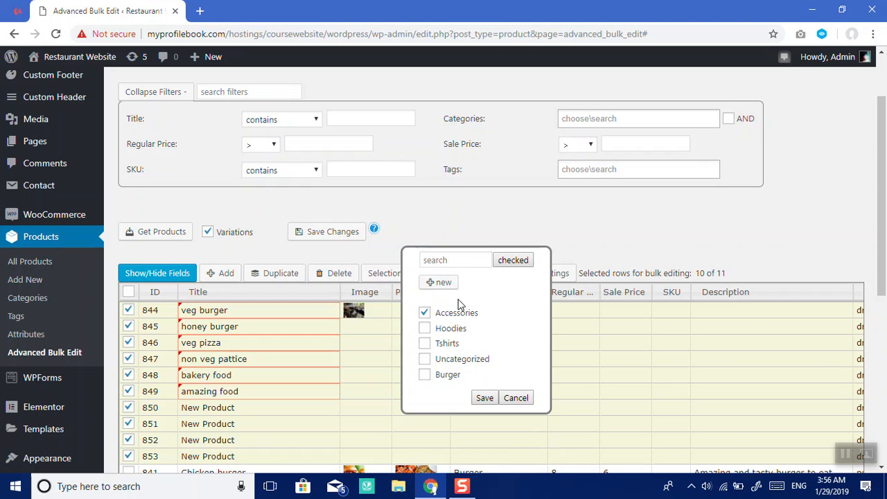
{"action": "left_click", "coordinate": [439, 282]}
{"action": "left_click", "coordinate": [429, 283]}
{"action": "type", "text": "pizza"}
{"action": "left_click", "coordinate": [429, 355]}
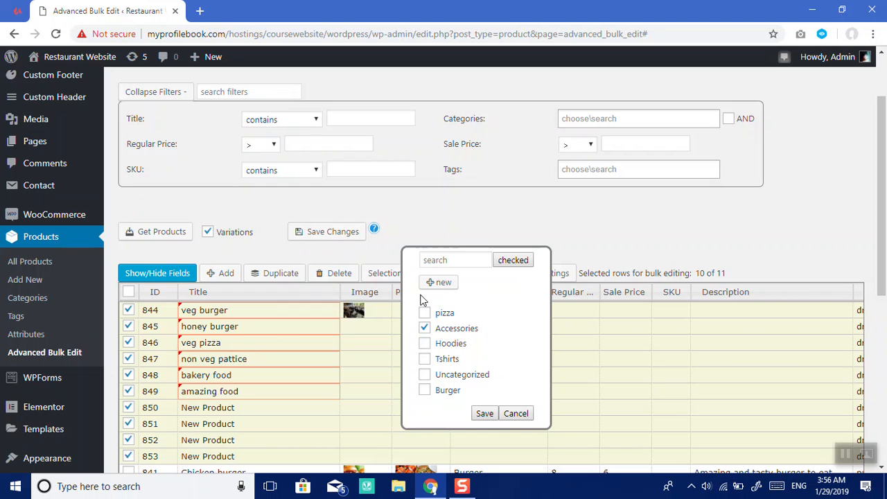
Step: Assign the veg burger to the pizza category only, clearing Accessories, and save the choice
{"action": "left_click", "coordinate": [425, 314]}
{"action": "left_click", "coordinate": [425, 328]}
{"action": "left_click", "coordinate": [485, 413]}
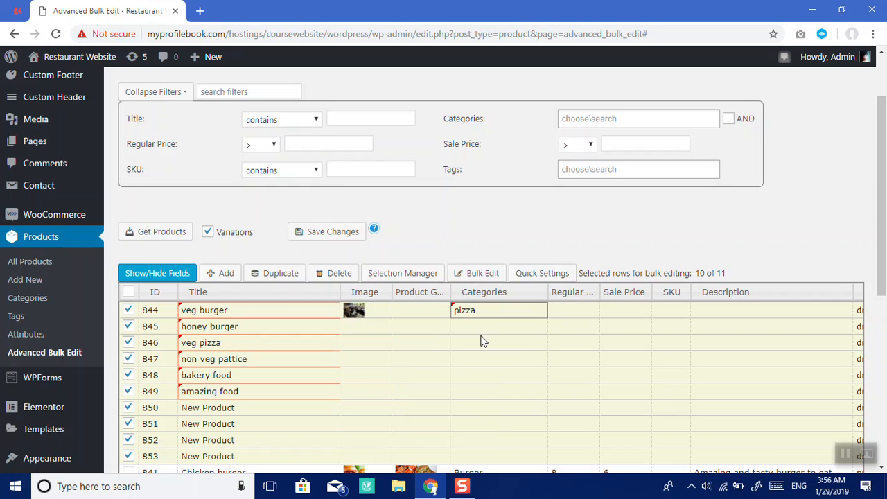
Step: Assign the pizza category to the honey burger and amazing food products
{"action": "left_click", "coordinate": [496, 332]}
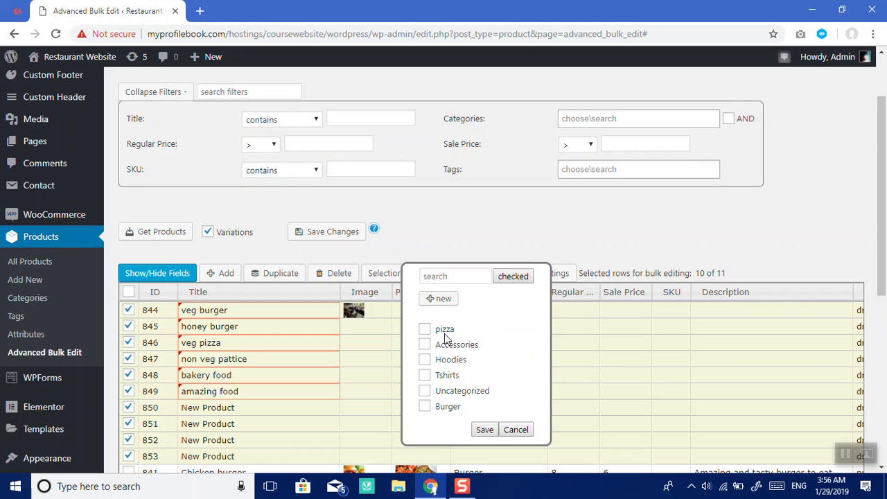
{"action": "left_click", "coordinate": [442, 332]}
{"action": "left_click", "coordinate": [488, 430]}
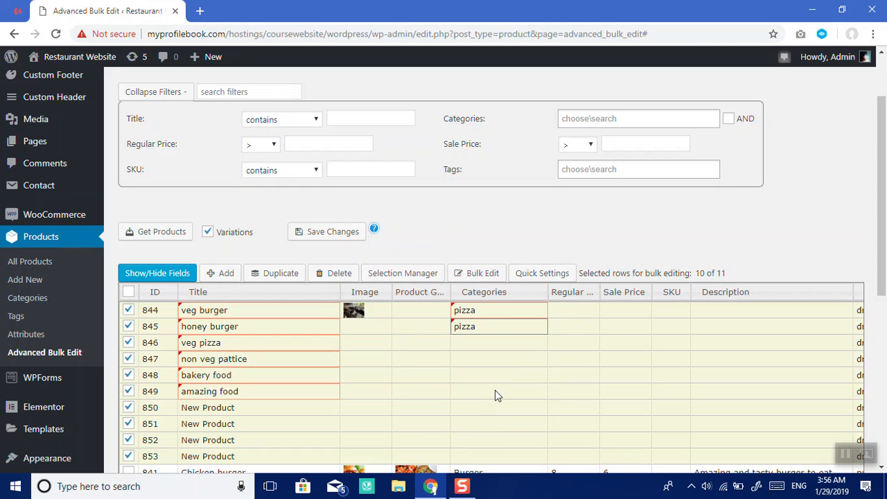
{"action": "left_click", "coordinate": [457, 362]}
{"action": "left_click", "coordinate": [424, 393]}
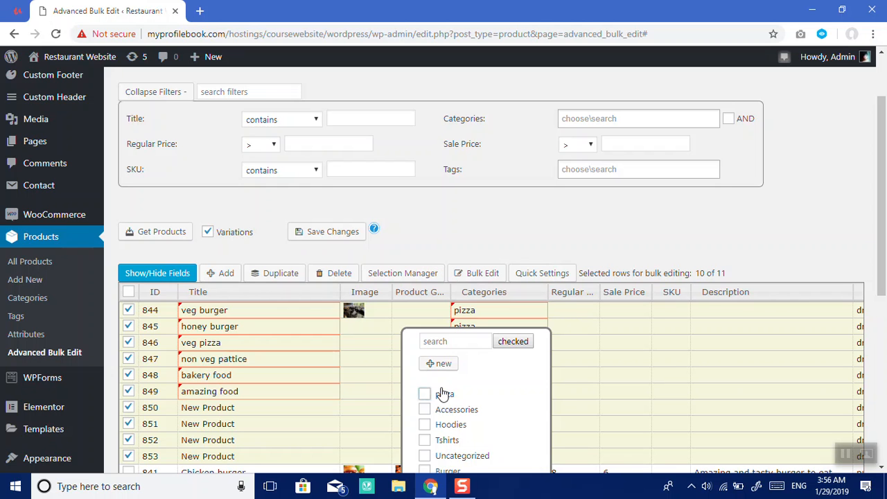
{"action": "left_click_drag", "start_coordinate": [883, 295], "coordinate": [883, 326]}
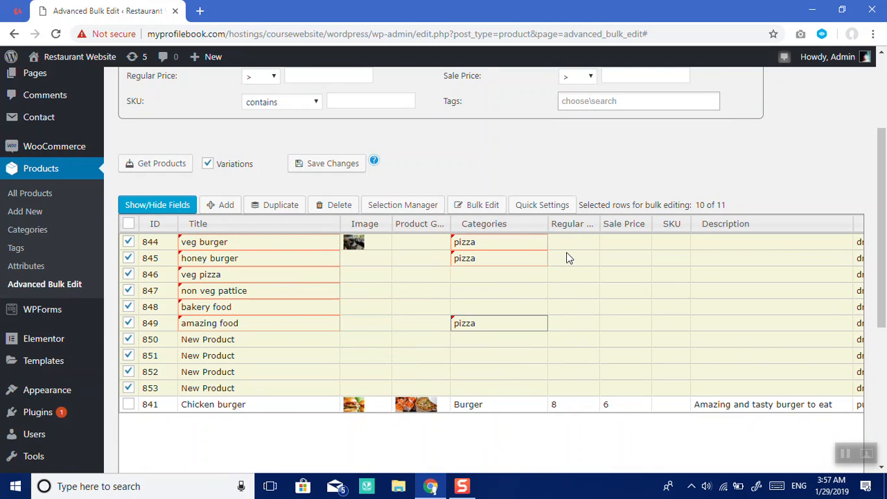
Step: Set the regular prices of the six titled new products, from veg burger to amazing food, to 20, 15, 10, 9, 15 and 13
{"action": "double_click", "coordinate": [581, 241]}
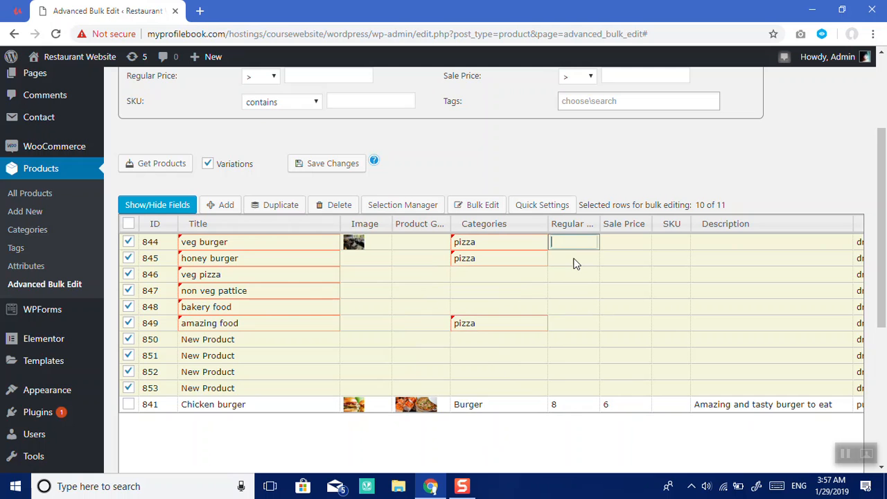
{"action": "type", "text": "20"}
{"action": "double_click", "coordinate": [574, 257]}
{"action": "key", "text": "Return"}
{"action": "type", "text": "10"}
{"action": "key", "text": "Return"}
{"action": "key", "text": "Return"}
{"action": "key", "text": "Return"}
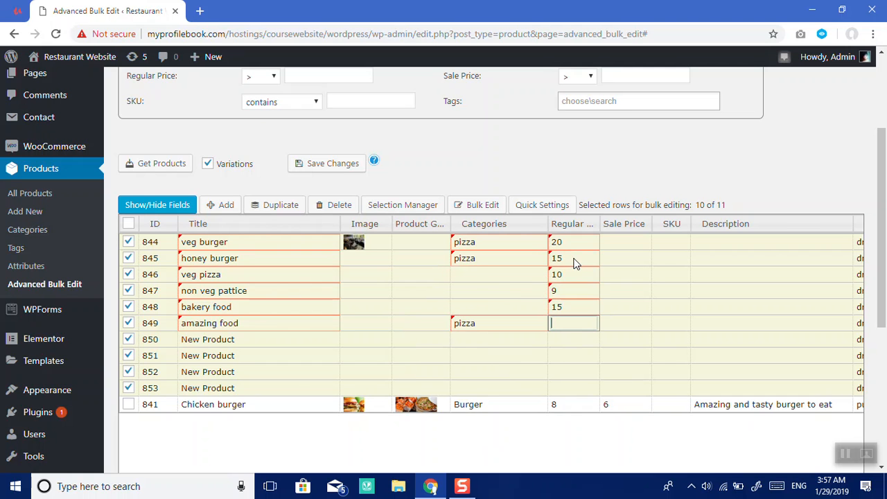
{"action": "key", "text": "Up"}
{"action": "key", "text": "Up"}
{"action": "key", "text": "Up"}
{"action": "key", "text": "Up"}
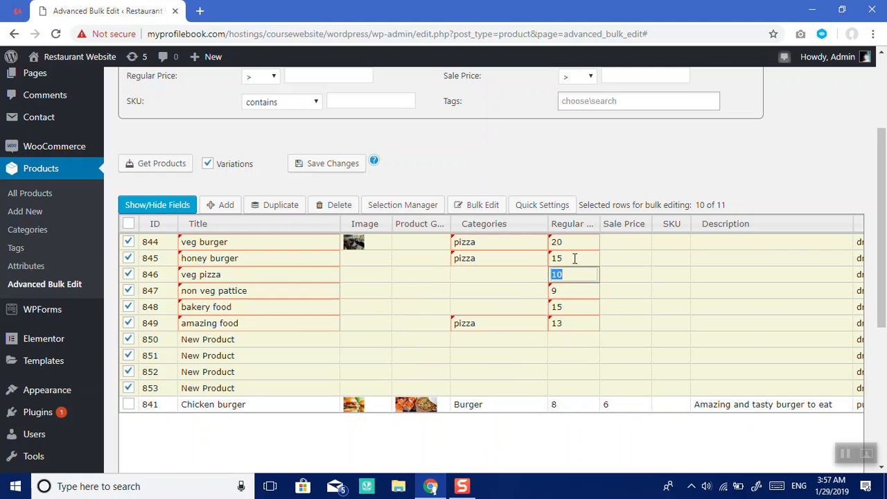
{"action": "left_click", "coordinate": [575, 259]}
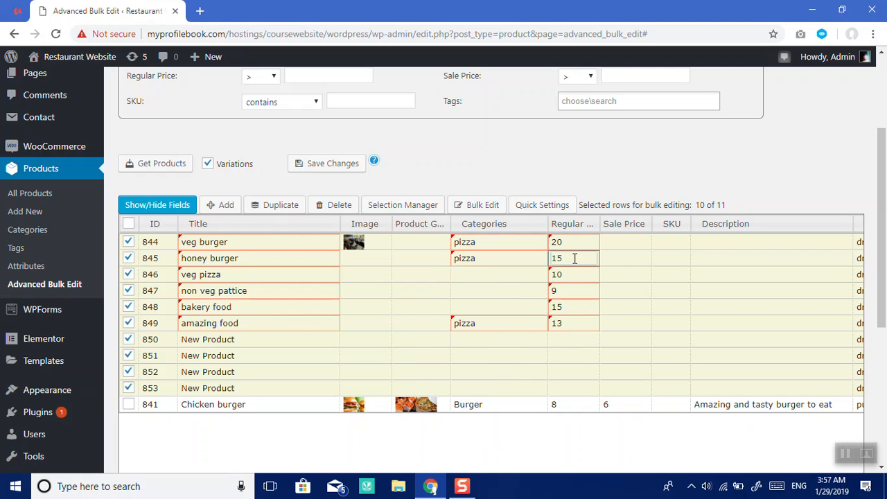
Step: Set the sale prices of the six titled new products, from veg burger to amazing food, to 18, 12, 8, 9, 13 and 12
{"action": "left_click", "coordinate": [626, 242]}
{"action": "key", "text": "Return"}
{"action": "key", "text": "Return"}
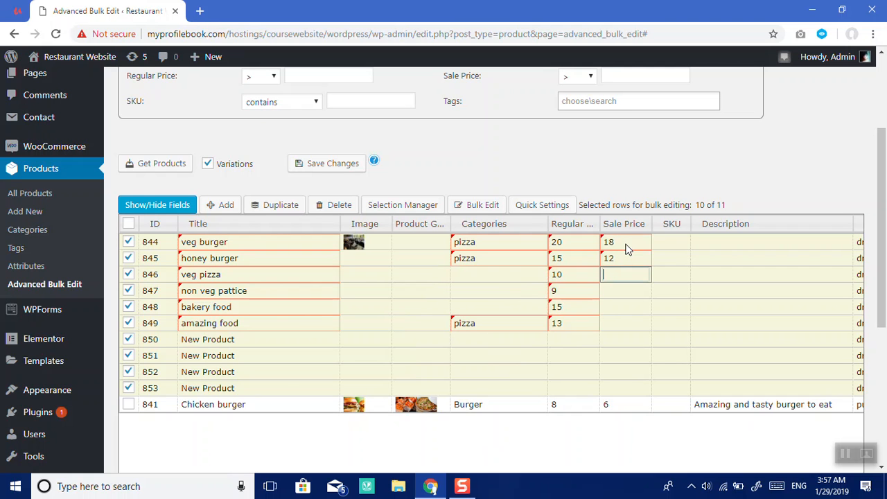
{"action": "key", "text": "Return"}
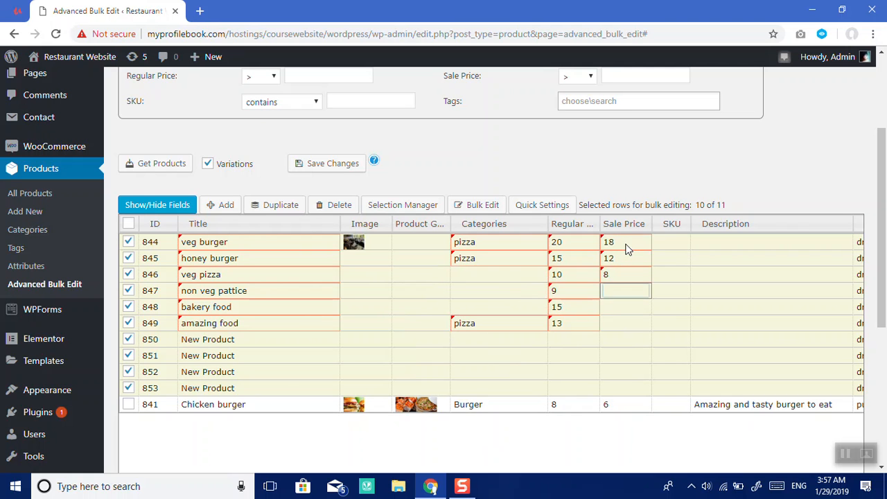
{"action": "key", "text": "Return"}
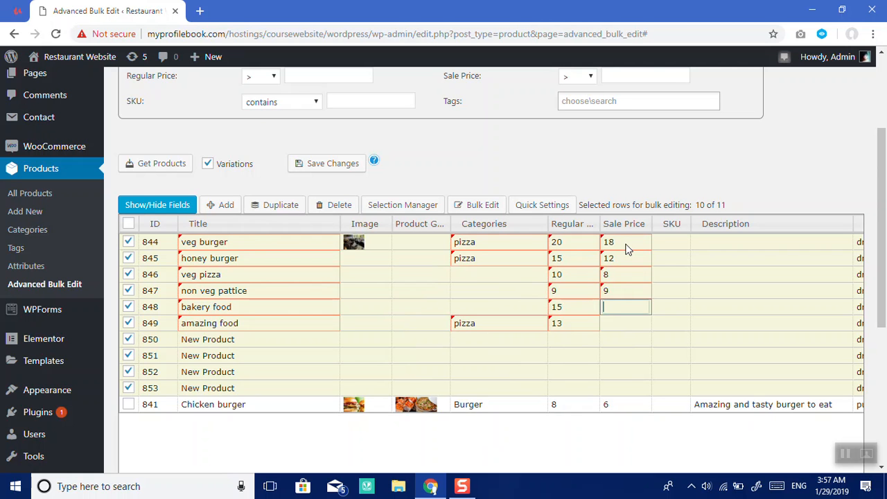
{"action": "key", "text": "Return"}
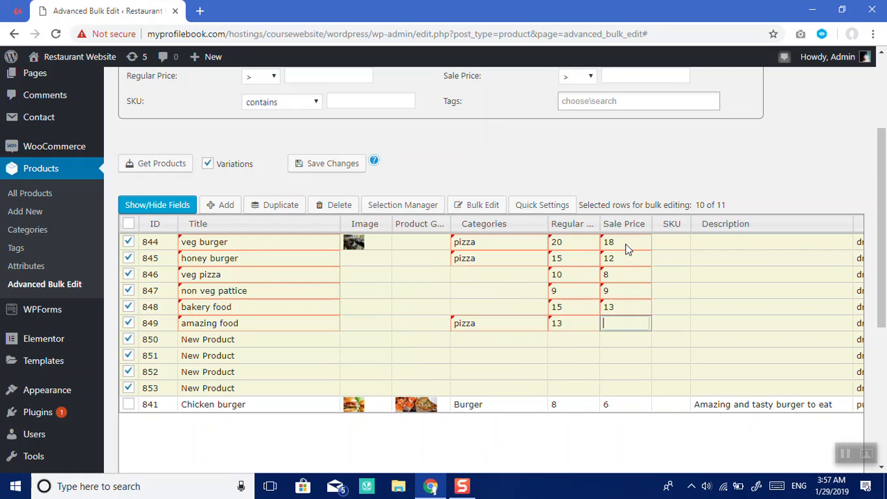
{"action": "type", "text": "12"}
Step: Give the veg burger the description "amazing food" and save it
{"action": "left_click", "coordinate": [722, 246]}
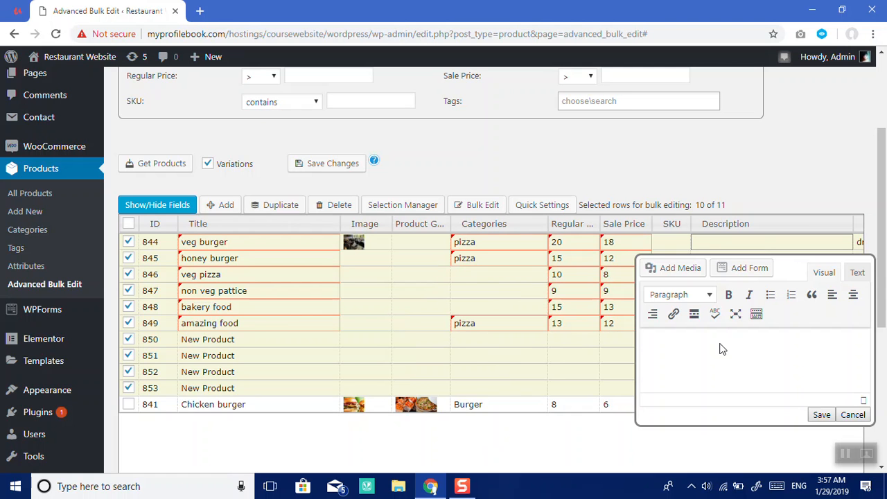
{"action": "left_click", "coordinate": [697, 359]}
{"action": "type", "text": "amazing food"}
{"action": "left_click", "coordinate": [821, 415]}
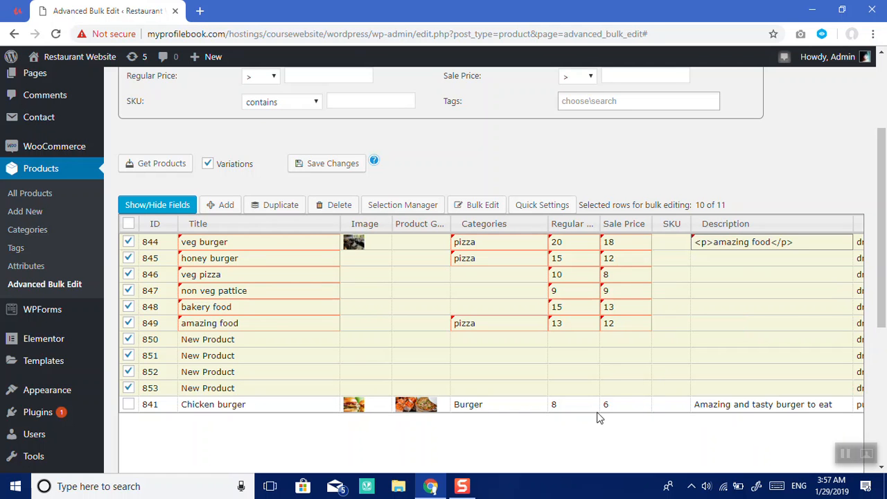
Step: Deselect all product rows and save the changes made in the table
{"action": "left_click", "coordinate": [275, 205]}
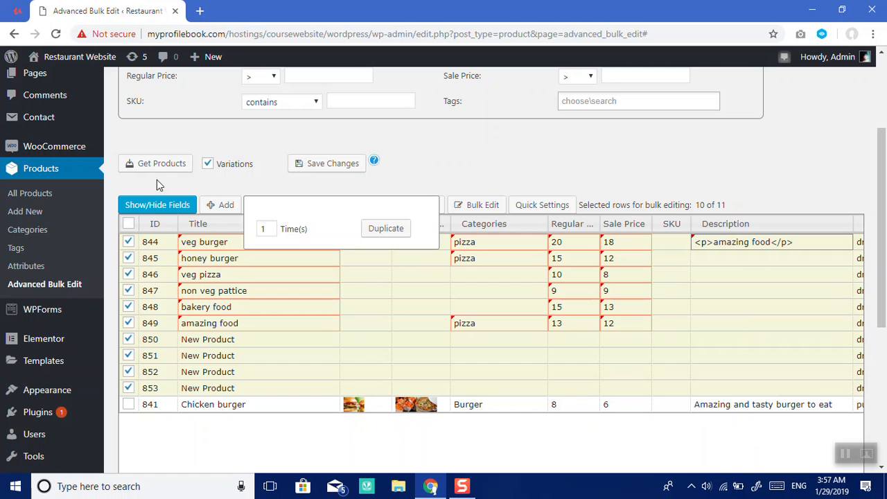
{"action": "left_click", "coordinate": [127, 224]}
{"action": "left_click", "coordinate": [128, 224]}
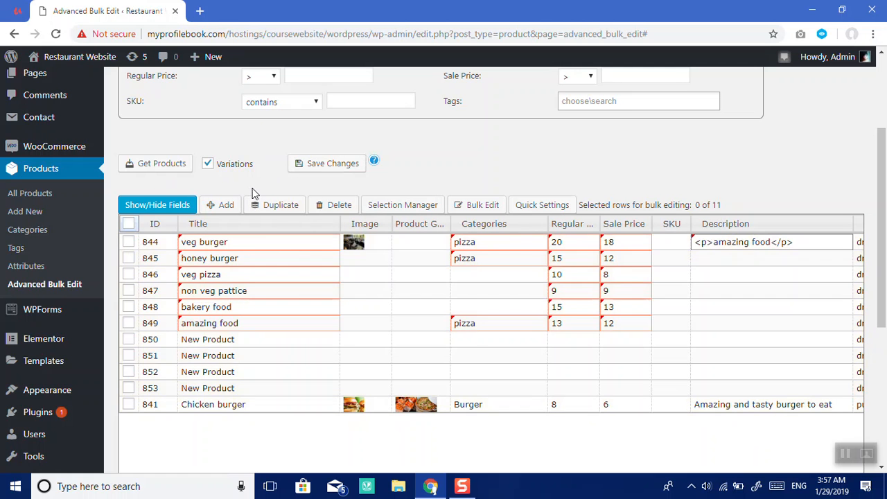
{"action": "left_click", "coordinate": [329, 166]}
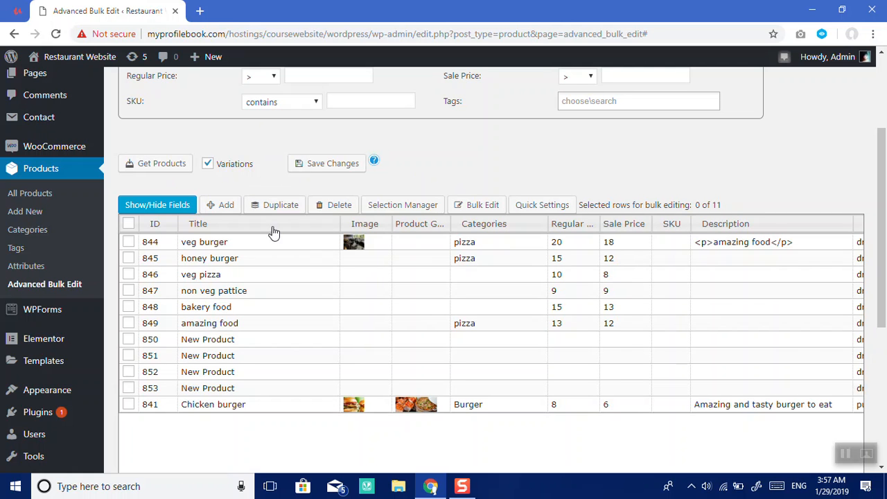
Step: Select all products in the table, bulk edit their status to Publish, and save the changes
{"action": "left_click", "coordinate": [129, 227]}
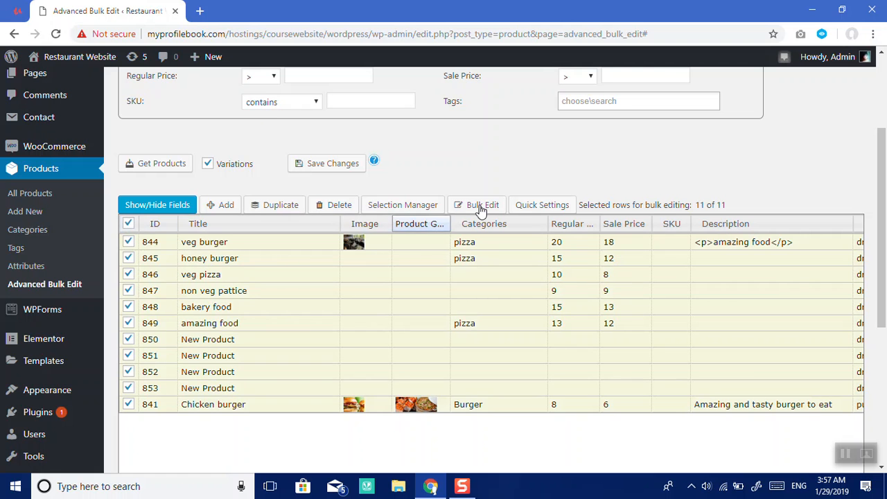
{"action": "left_click", "coordinate": [482, 205]}
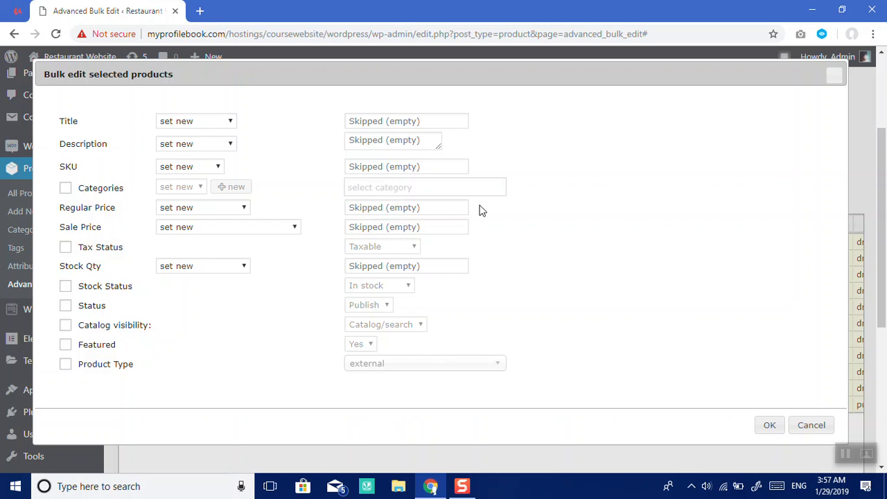
{"action": "left_click", "coordinate": [87, 310]}
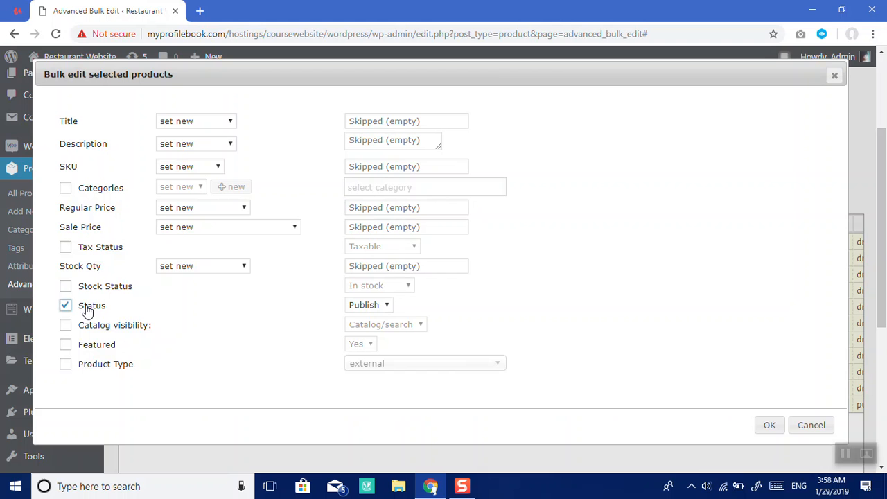
{"action": "left_click", "coordinate": [768, 427]}
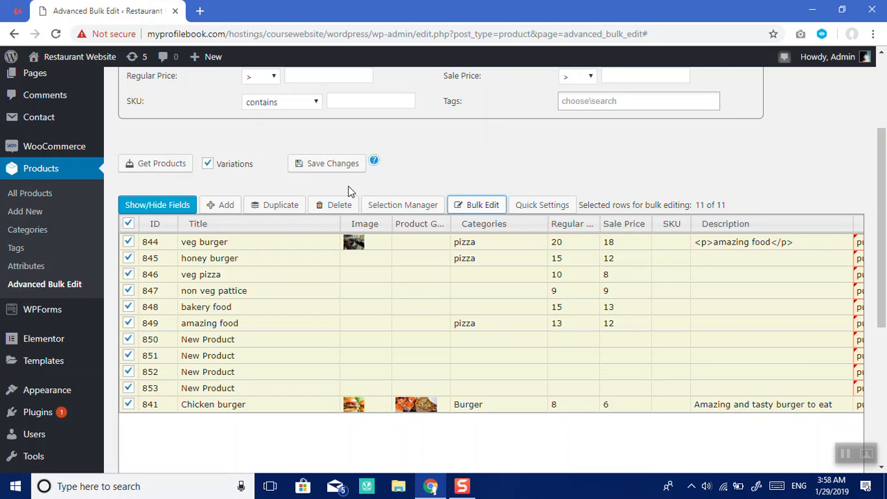
{"action": "left_click", "coordinate": [340, 166]}
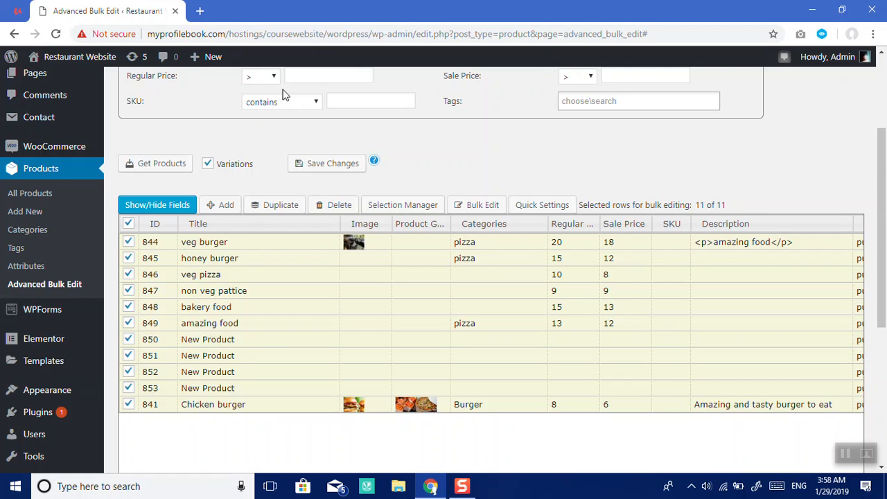
Step: Open the full list of products and review the names, prices and categories of the newly published items
{"action": "left_click", "coordinate": [28, 196]}
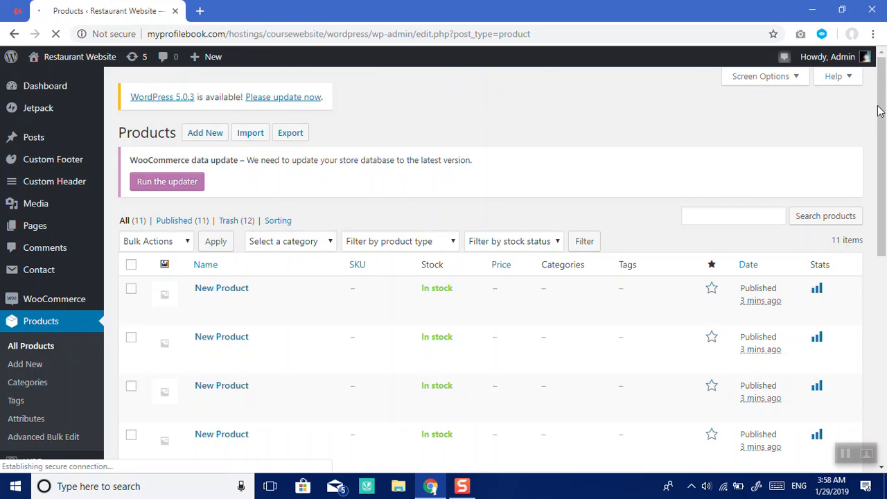
{"action": "left_click_drag", "start_coordinate": [882, 136], "coordinate": [883, 294]}
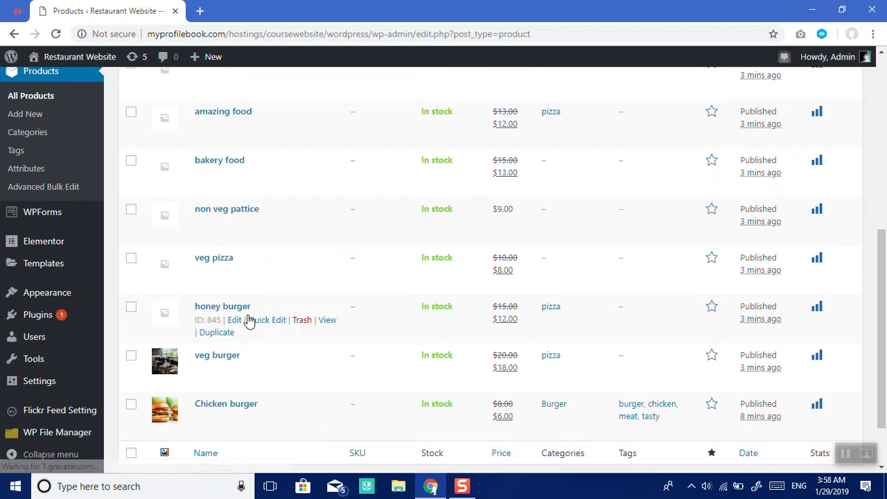
{"action": "mouse_move", "coordinate": [233, 288]}
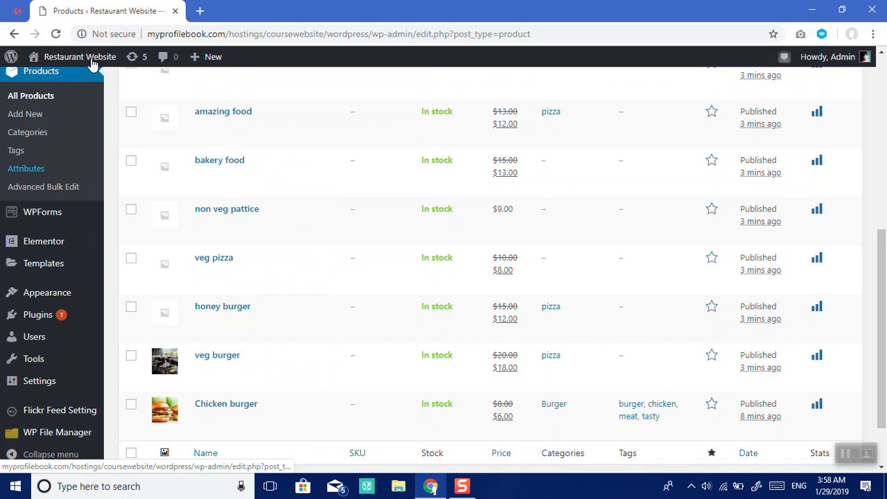
Step: Visit the store's public shop page and look through the published products down to the end of the list
{"action": "mouse_move", "coordinate": [92, 60]}
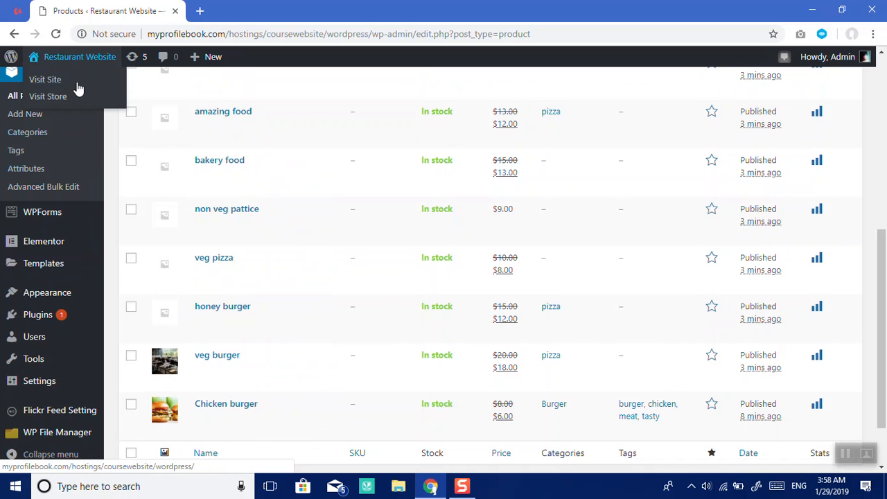
{"action": "left_click", "coordinate": [66, 100]}
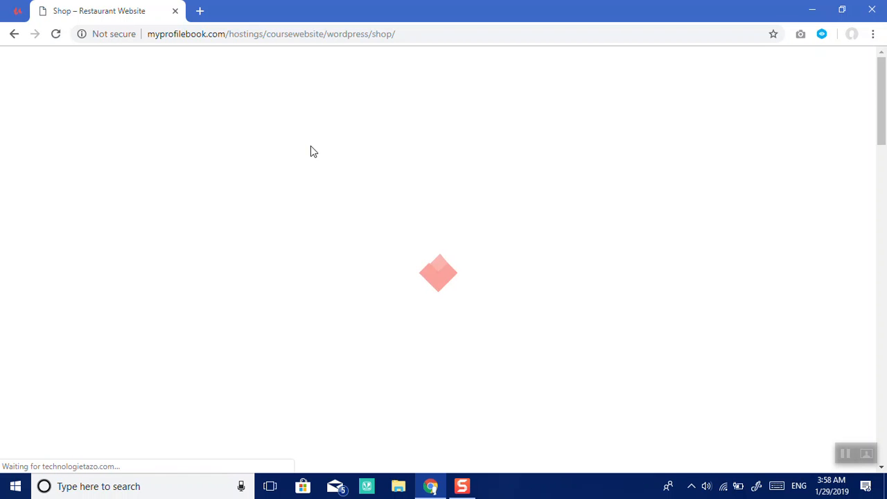
{"action": "left_click_drag", "start_coordinate": [885, 124], "coordinate": [885, 227]}
{"action": "left_click_drag", "start_coordinate": [885, 277], "coordinate": [885, 340]}
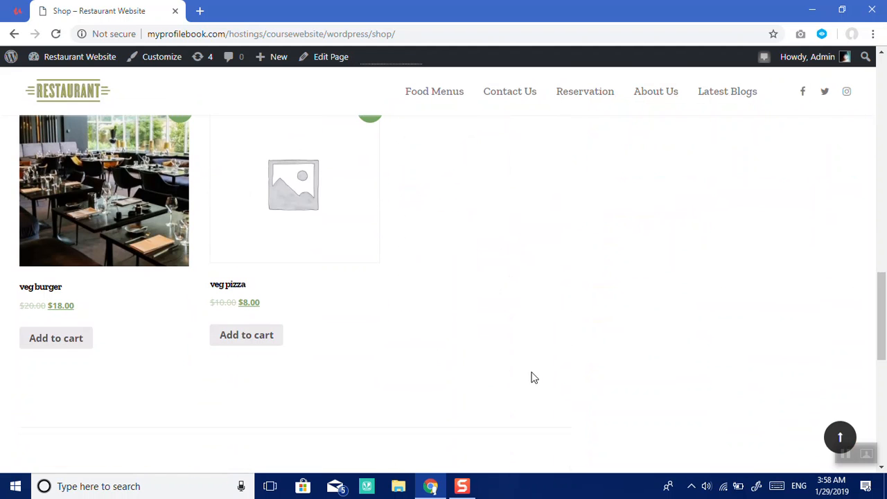